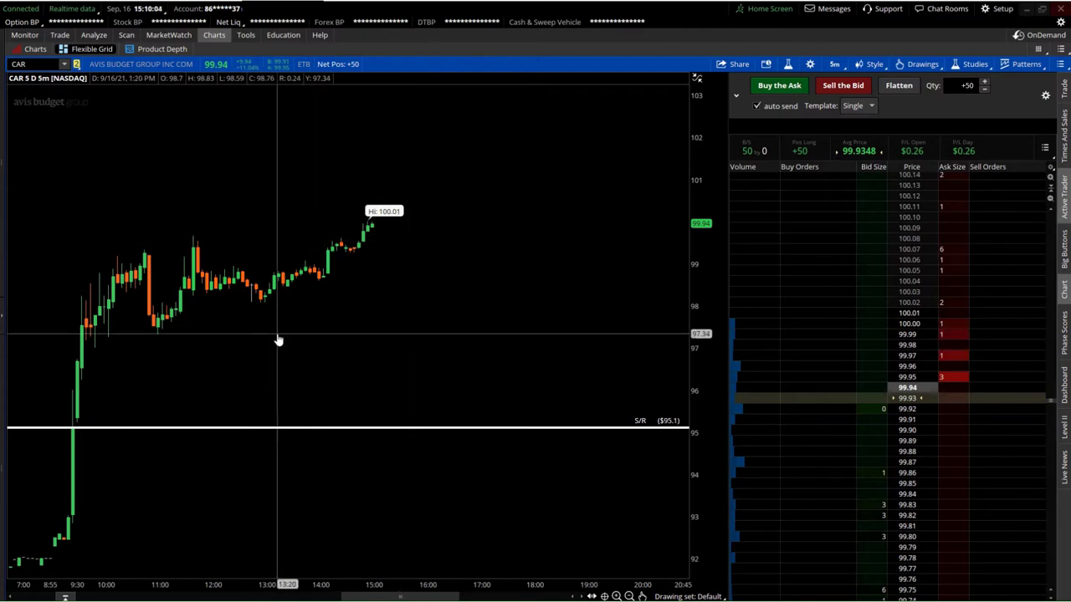
{"action": "left_click_drag", "start_coordinate": [132, 375], "coordinate": [283, 358]}
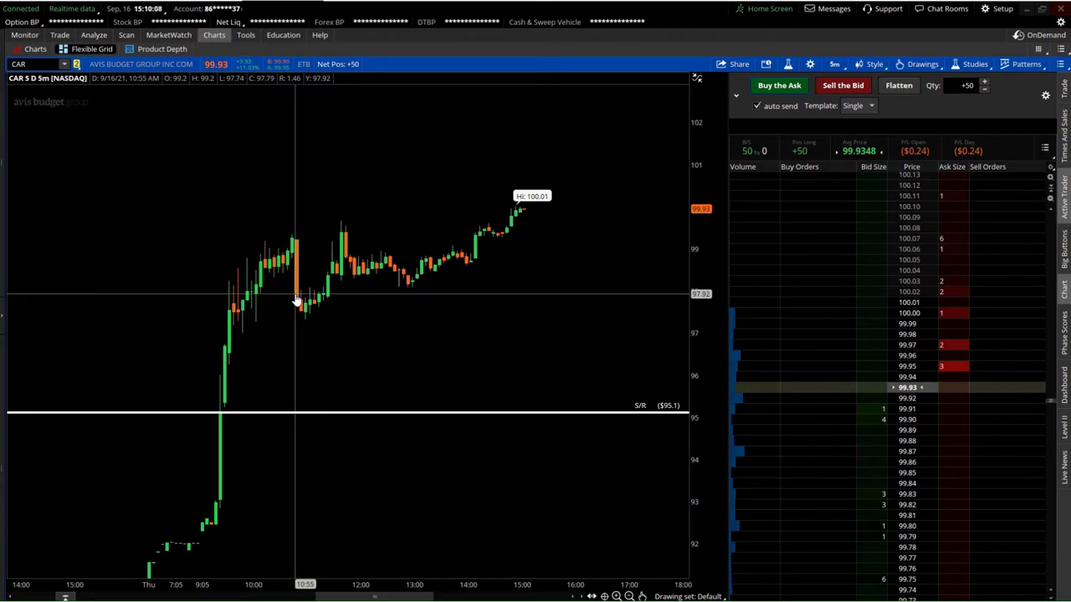
{"action": "scroll", "coordinate": [263, 437], "scroll_direction": "up", "scroll_amount": 3}
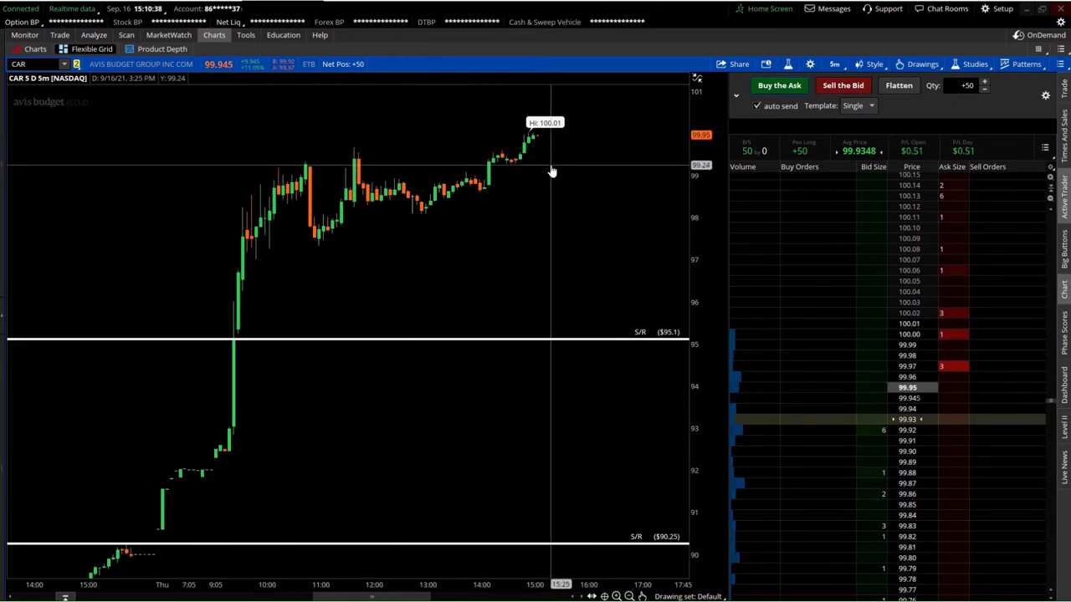
{"action": "scroll", "coordinate": [551, 172], "scroll_direction": "up", "scroll_amount": 1}
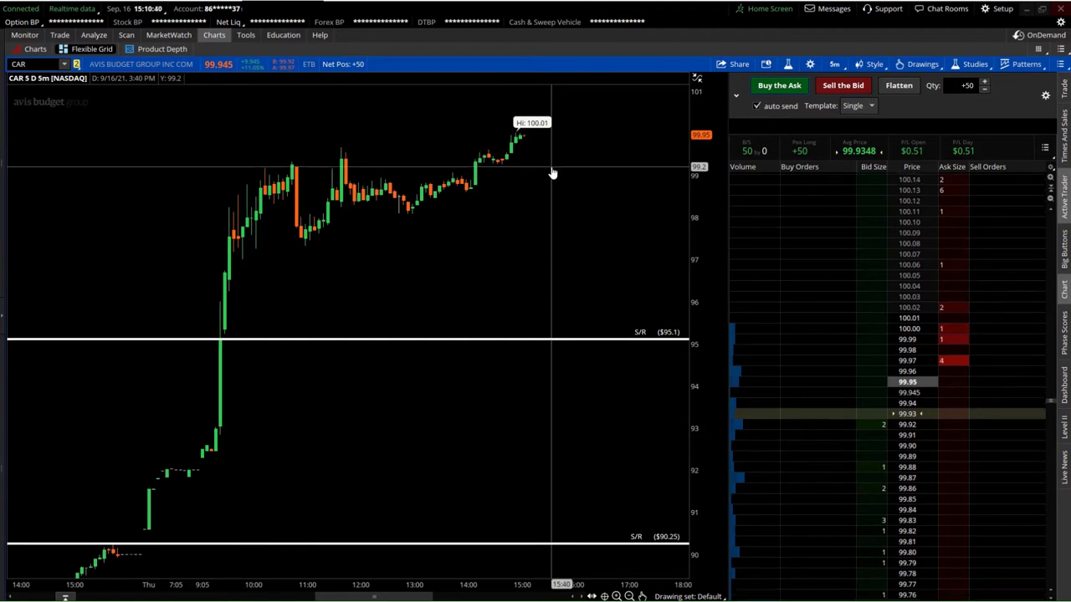
{"action": "scroll", "coordinate": [552, 173], "scroll_direction": "up", "scroll_amount": 2}
{"action": "scroll", "coordinate": [504, 215], "scroll_direction": "up", "scroll_amount": 1}
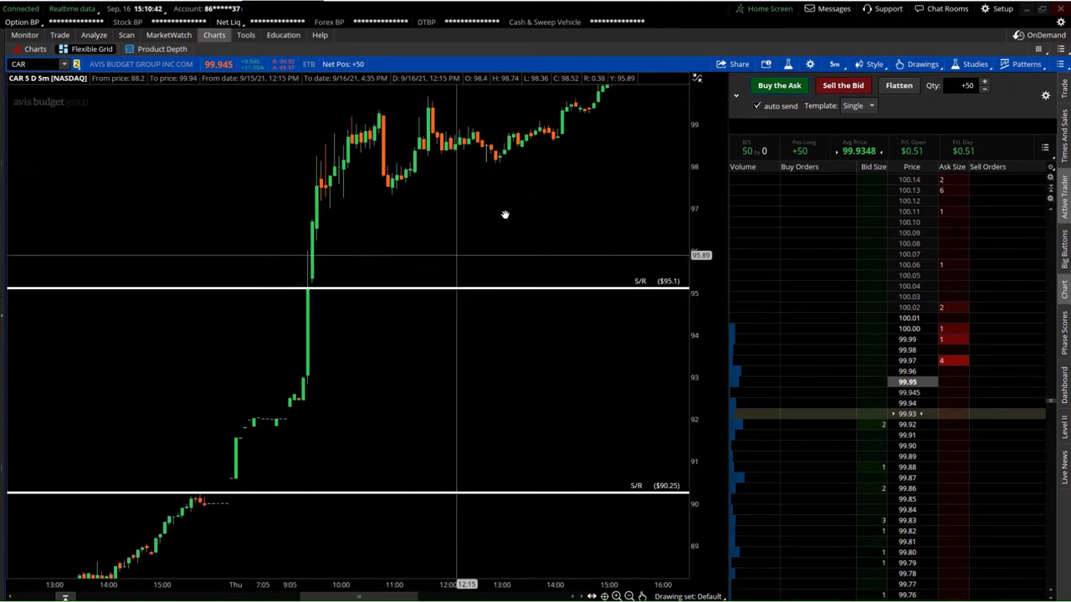
{"action": "scroll", "coordinate": [494, 243], "scroll_direction": "up", "scroll_amount": 1}
{"action": "scroll", "coordinate": [398, 415], "scroll_direction": "up", "scroll_amount": 1}
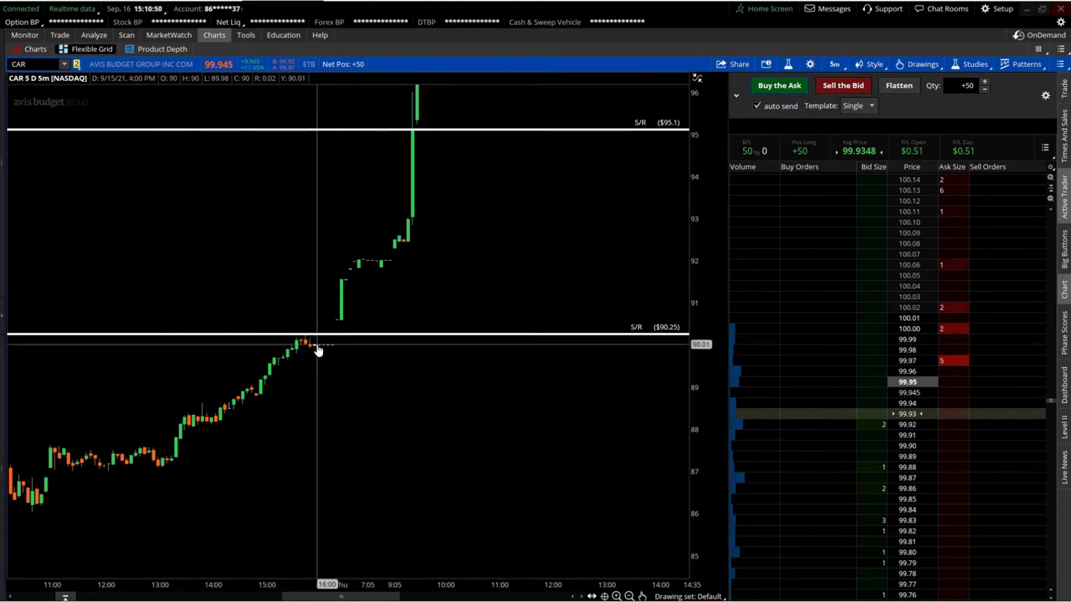
{"action": "left_click_drag", "start_coordinate": [588, 220], "coordinate": [390, 409]}
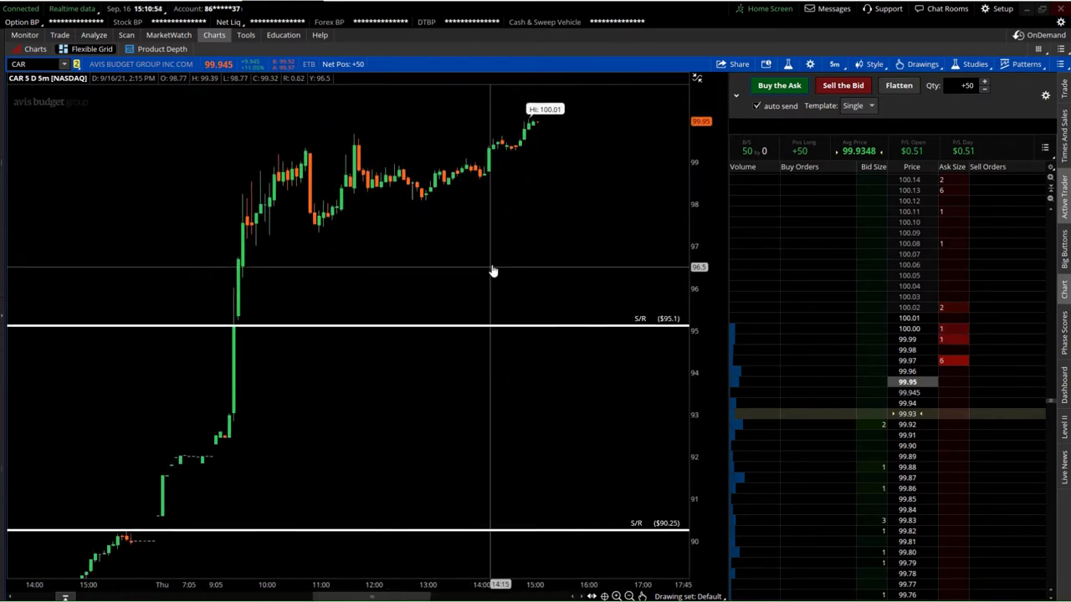
{"action": "left_click_drag", "start_coordinate": [455, 411], "coordinate": [387, 423]}
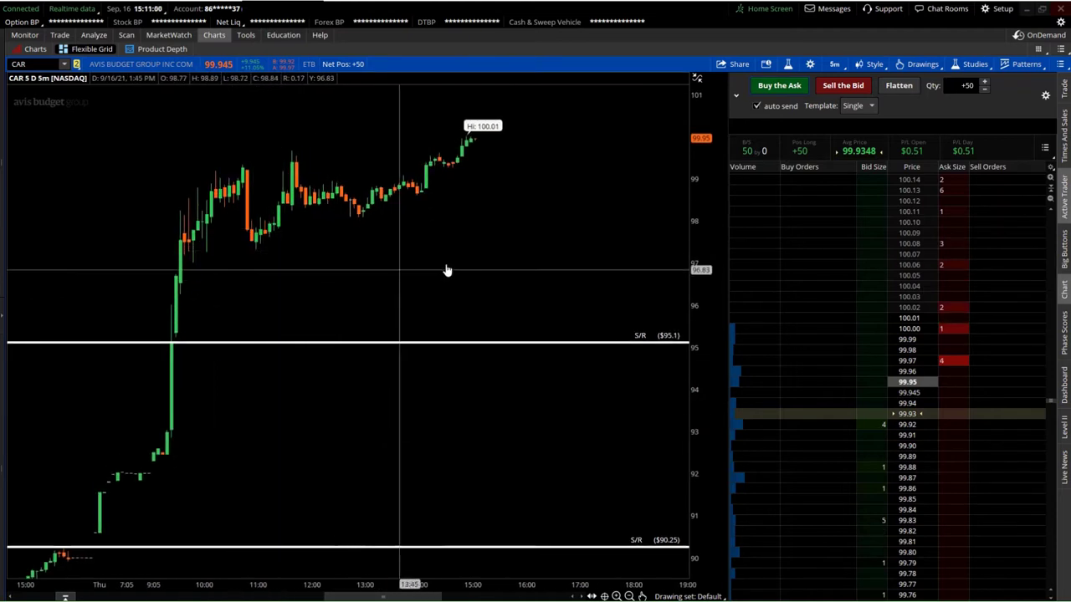
{"action": "mouse_move", "coordinate": [447, 270]}
{"action": "left_mouse_down"}
{"action": "mouse_move", "coordinate": [377, 270]}
{"action": "mouse_move", "coordinate": [385, 306]}
{"action": "mouse_move", "coordinate": [417, 295]}
{"action": "left_mouse_up"}
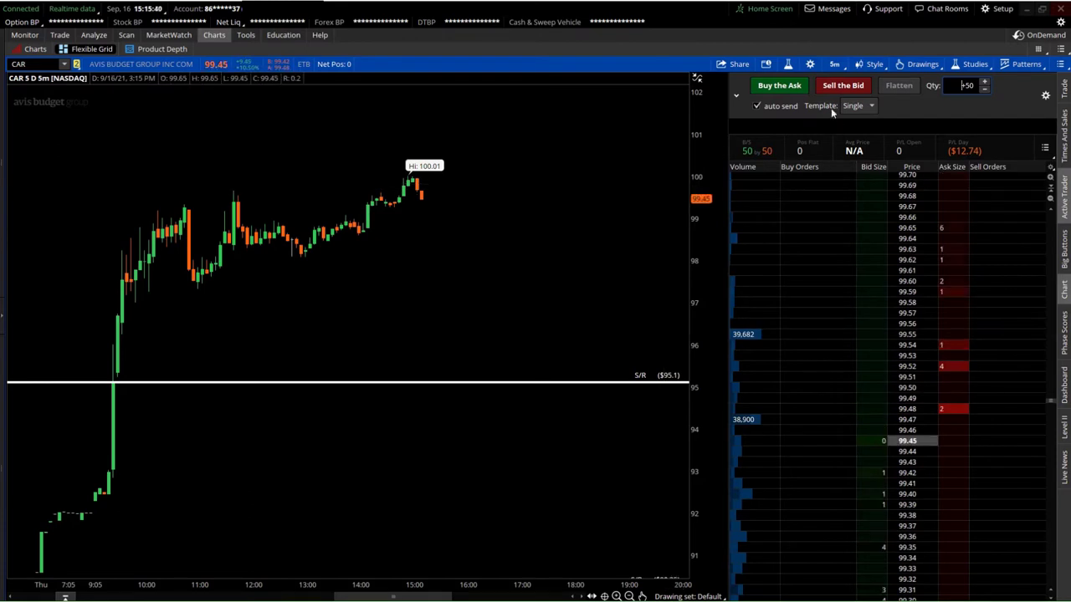
Sell 50 CAR shares at 99.42 on the Active Trader ladder, flipping the long to short
{"action": "left_click", "coordinate": [843, 85]}
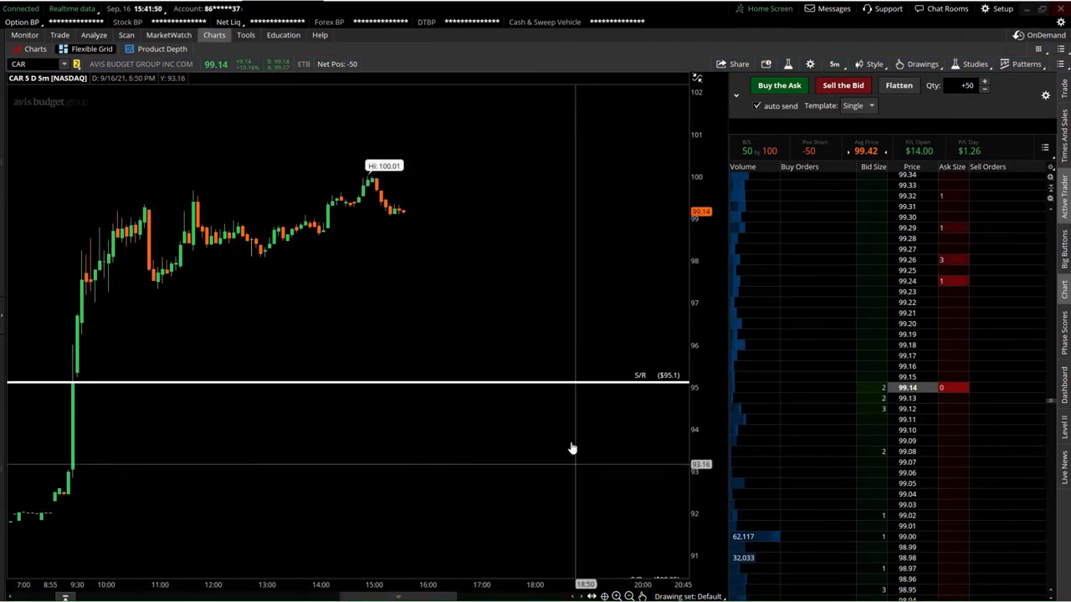
Place a Sell -50 LIMIT order for CAR at 99.33 from the Active Trader ladder
{"action": "left_click", "coordinate": [944, 185]}
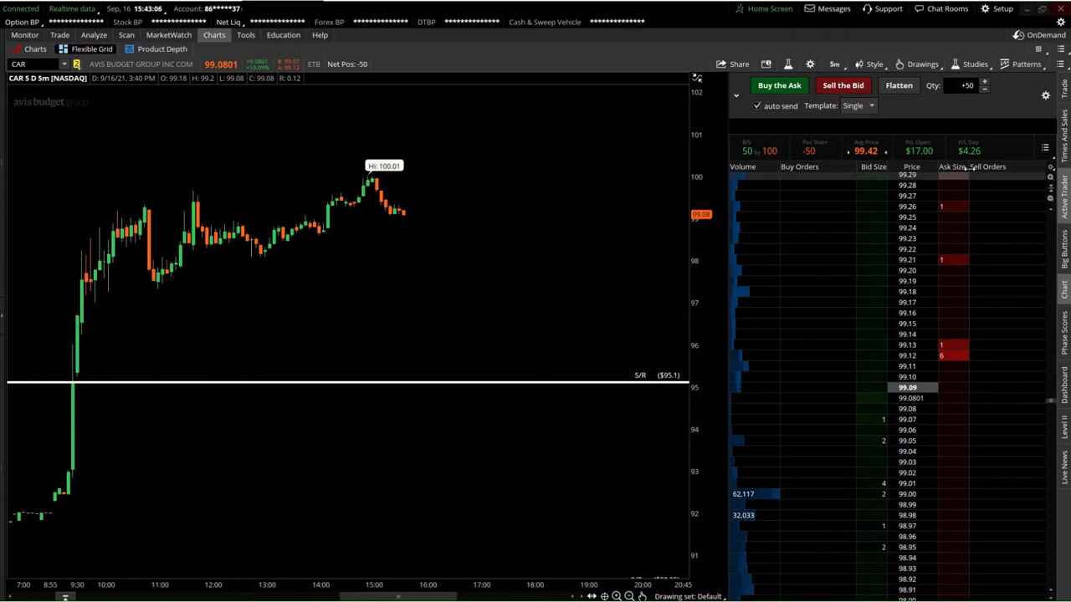
Place a Sell -50 LIMIT order for CAR at 99.28 from the Active Trader ladder
{"action": "left_click", "coordinate": [954, 185]}
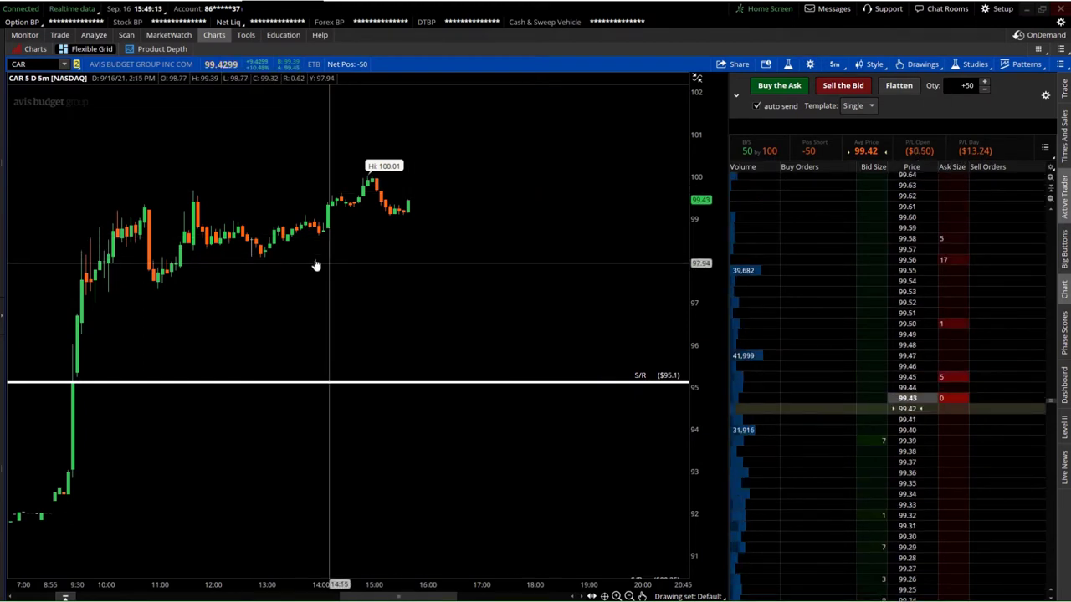
Draw a magenta rectangle over the thin zone around 98.96–99.08 on the CAR chart
{"action": "right_click", "coordinate": [172, 225]}
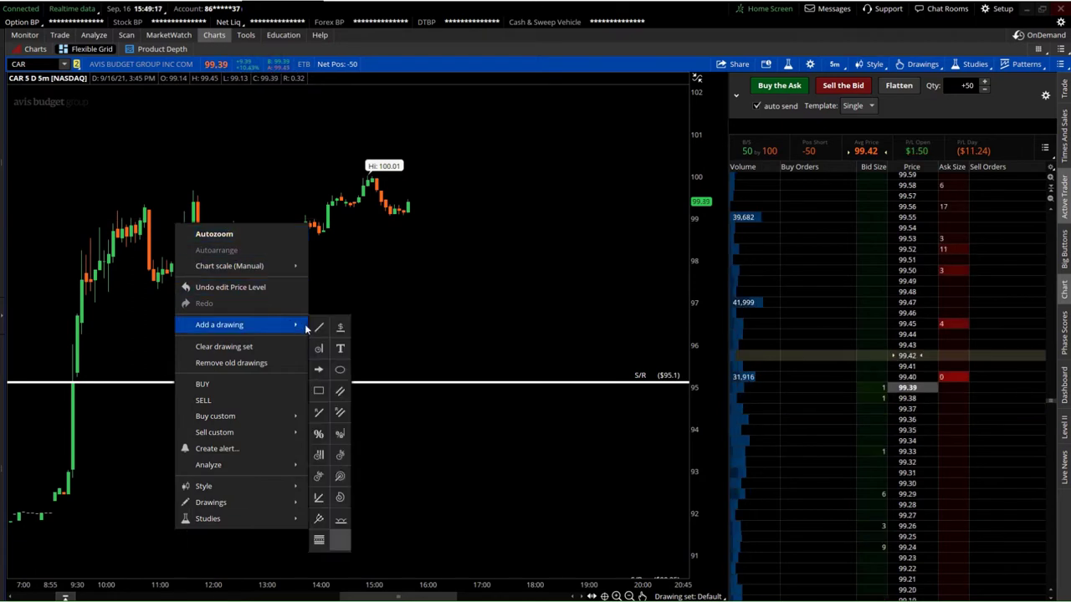
{"action": "left_click", "coordinate": [315, 393]}
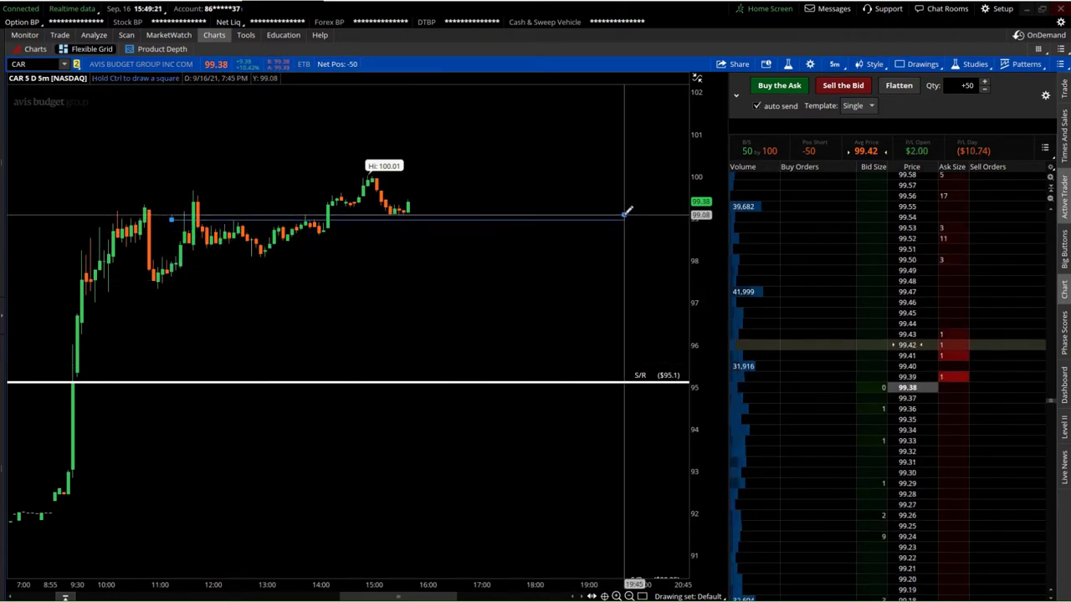
{"action": "left_click", "coordinate": [623, 213]}
{"action": "right_click", "coordinate": [597, 225]}
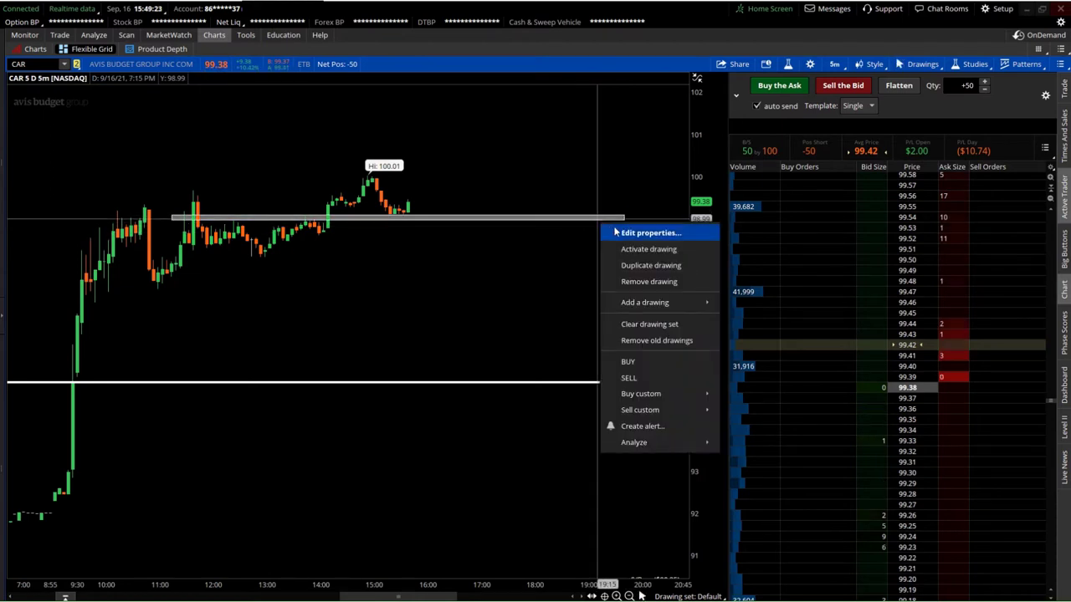
{"action": "left_click", "coordinate": [619, 232]}
{"action": "left_click", "coordinate": [546, 362]}
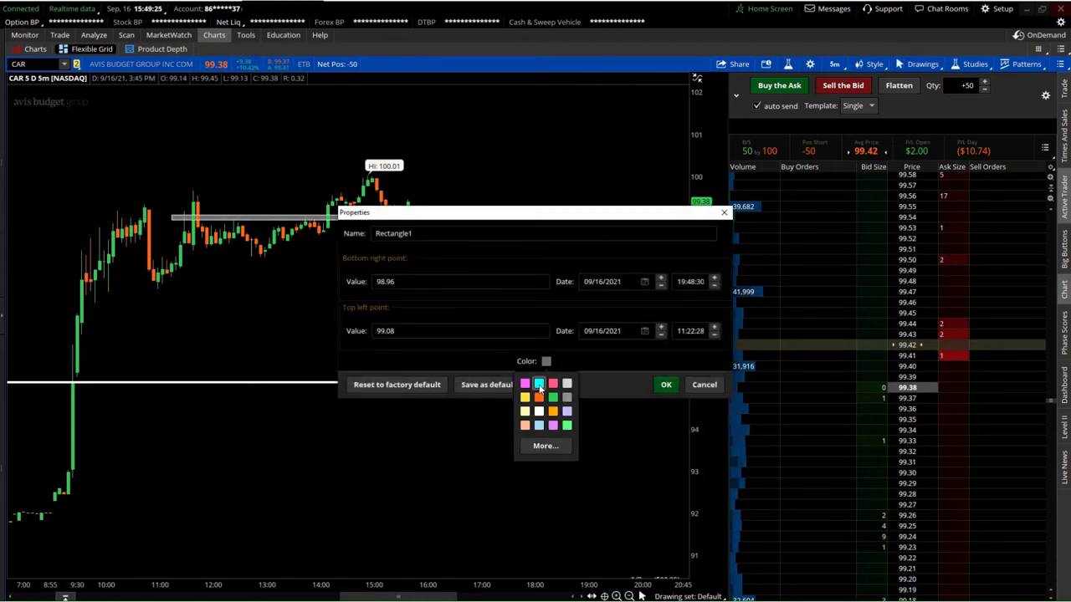
{"action": "left_click", "coordinate": [524, 384]}
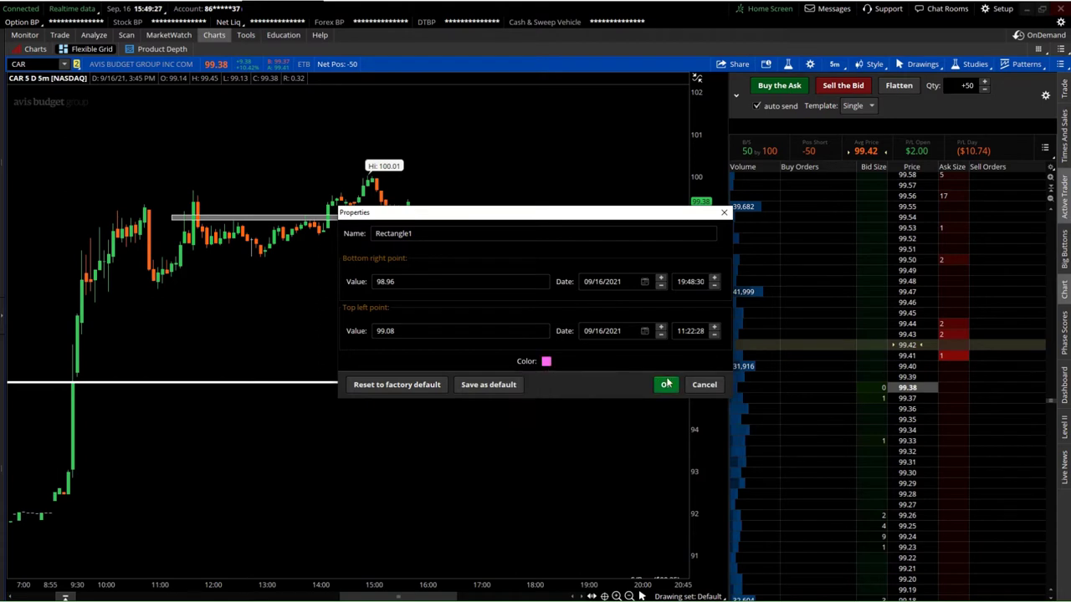
{"action": "left_click", "coordinate": [666, 385]}
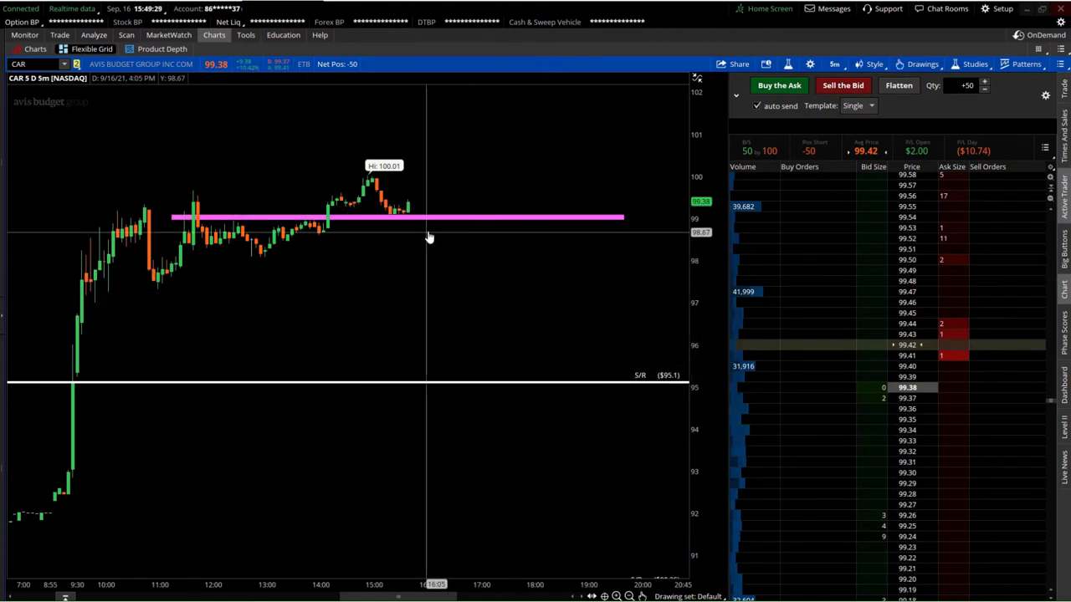
{"action": "right_click", "coordinate": [492, 221]}
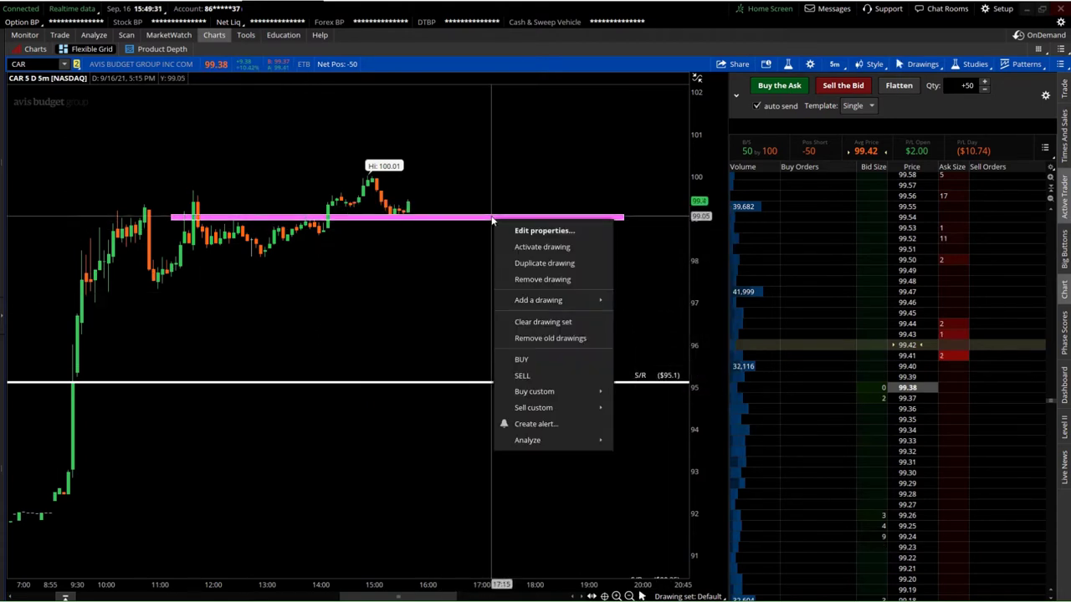
{"action": "left_click", "coordinate": [536, 262]}
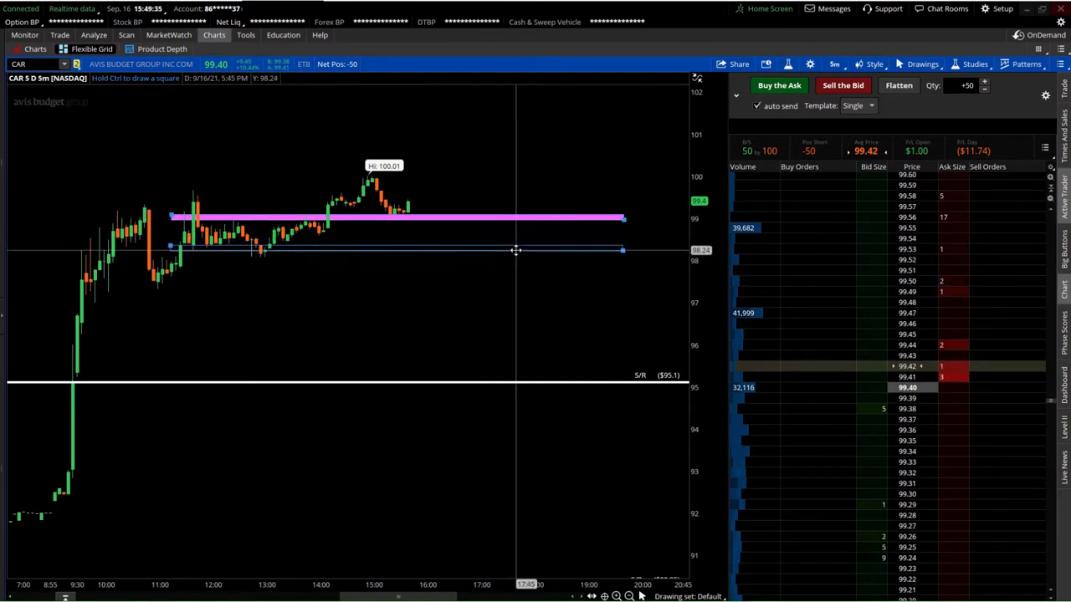
{"action": "left_click", "coordinate": [515, 250]}
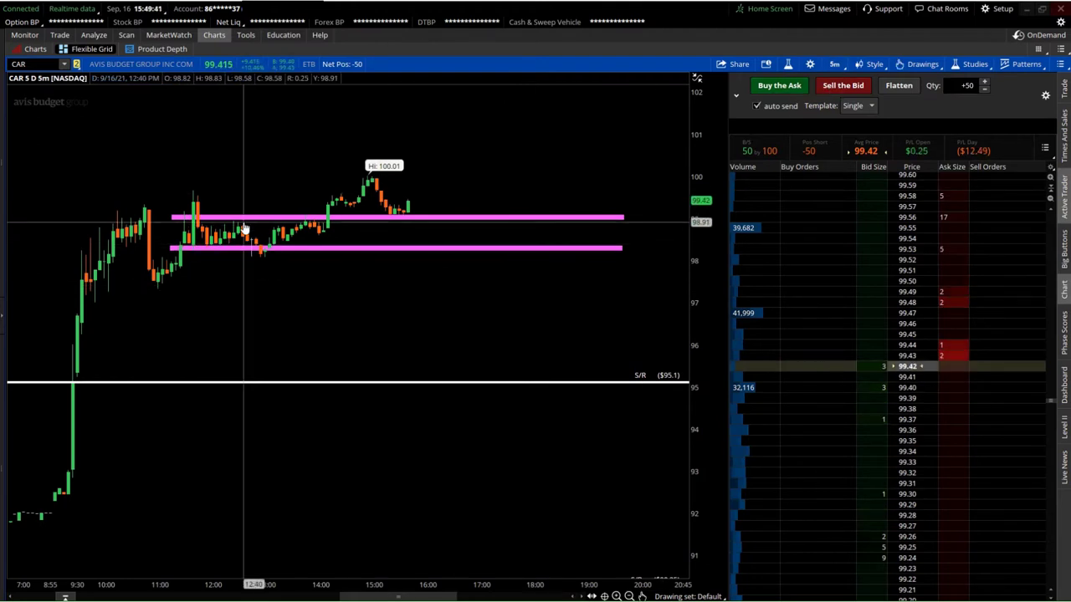
Duplicate the upper magenta band and place the copy near 99.70, just below the 100.01 high
{"action": "right_click", "coordinate": [431, 218]}
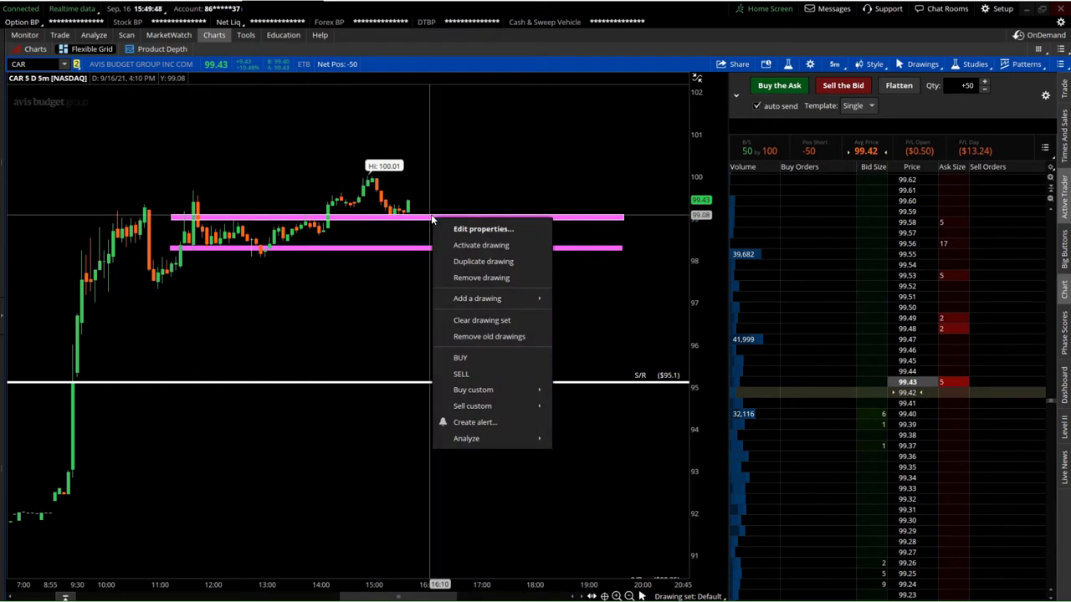
{"action": "left_click", "coordinate": [487, 262]}
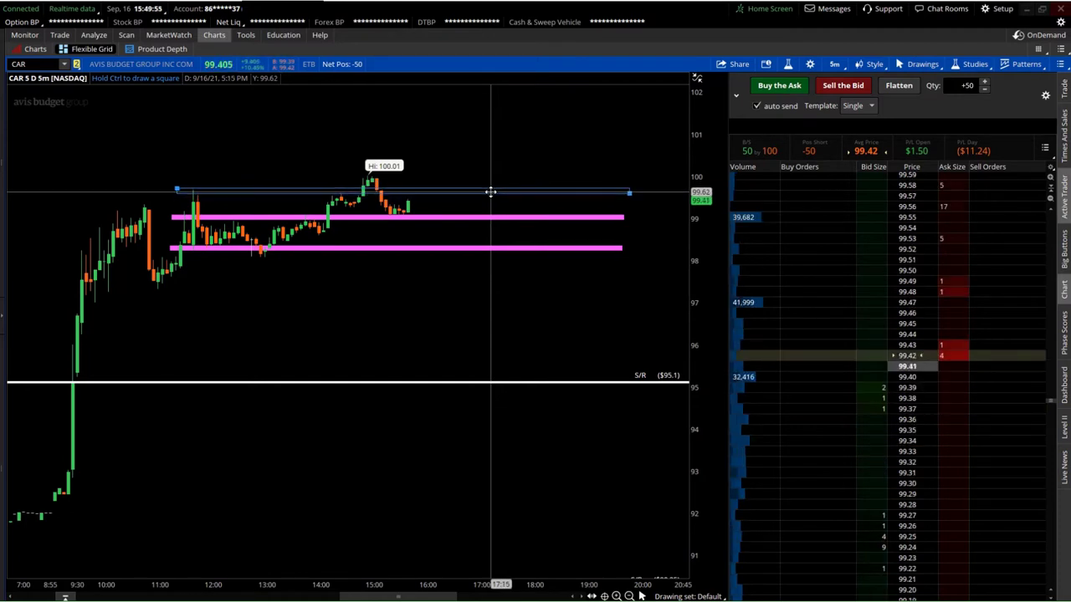
{"action": "left_click", "coordinate": [490, 191]}
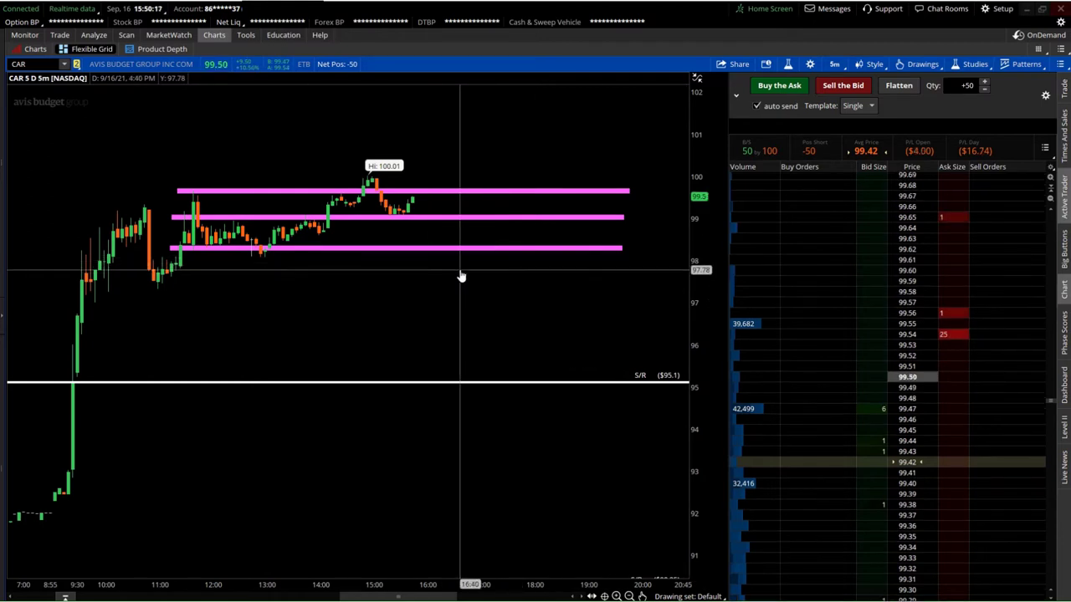
{"action": "scroll", "coordinate": [533, 244], "scroll_direction": "down", "scroll_amount": 1}
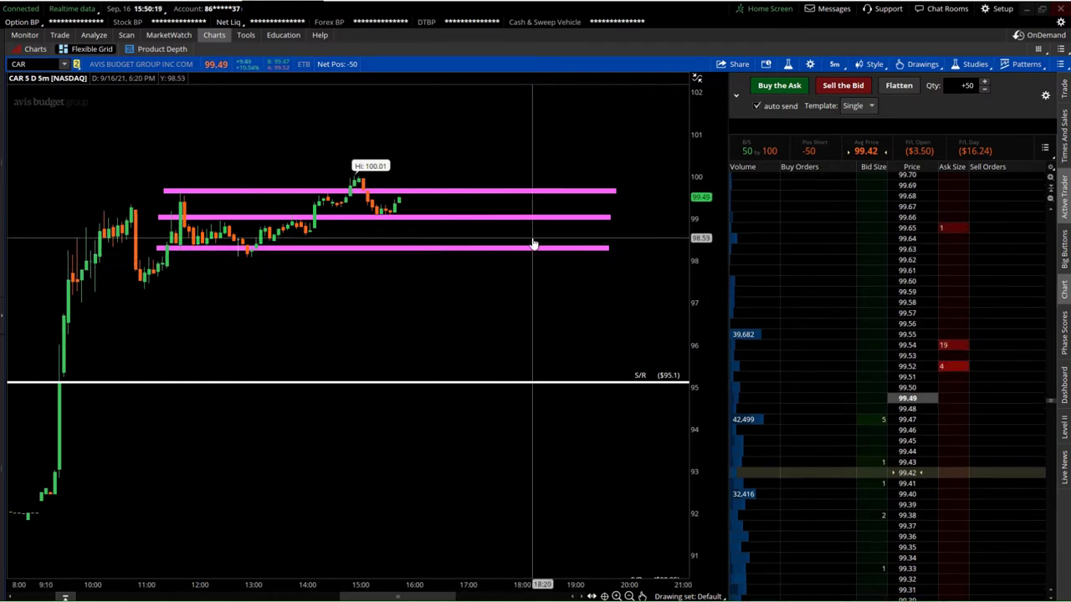
{"action": "scroll", "coordinate": [533, 244], "scroll_direction": "down", "scroll_amount": 1}
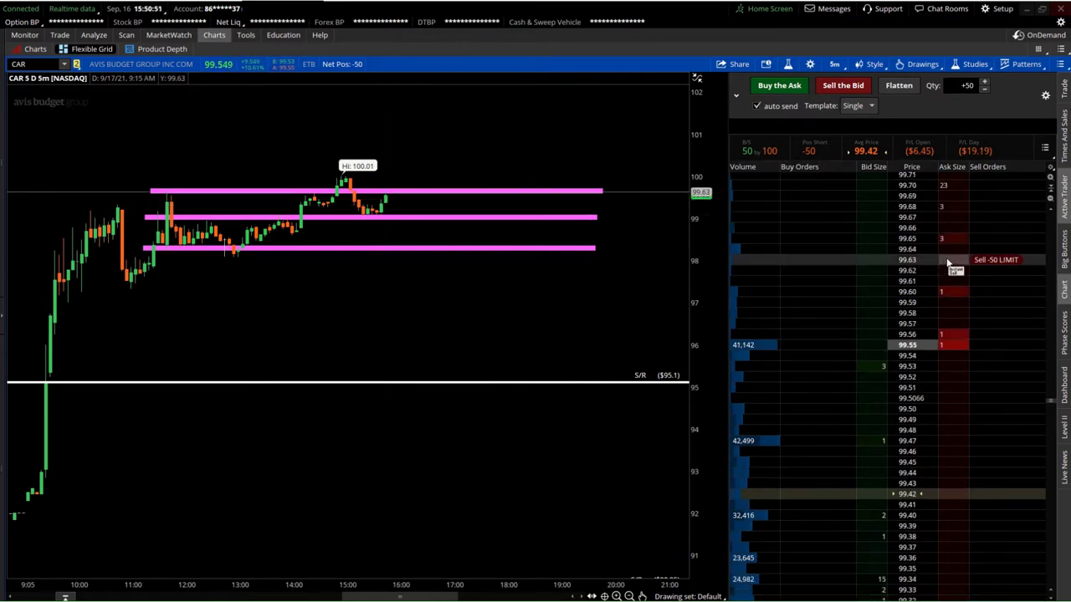
{"action": "scroll", "coordinate": [893, 254], "scroll_direction": "up", "scroll_amount": 3}
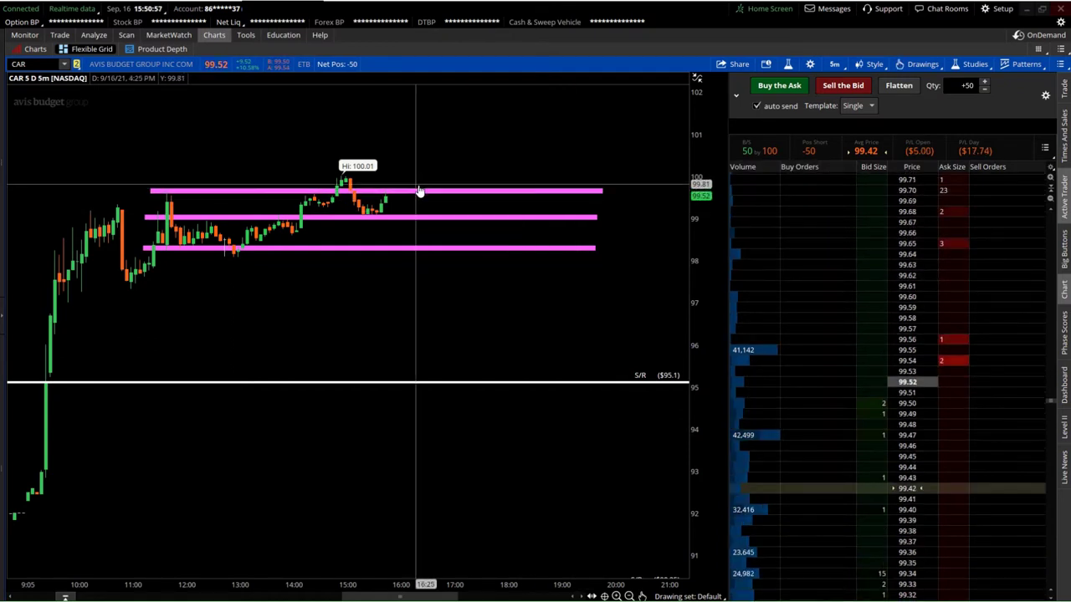
Place a Buy +50 STOP order at 99.73 on the Active Trader ladder
{"action": "scroll", "coordinate": [887, 268], "scroll_direction": "up", "scroll_amount": 3}
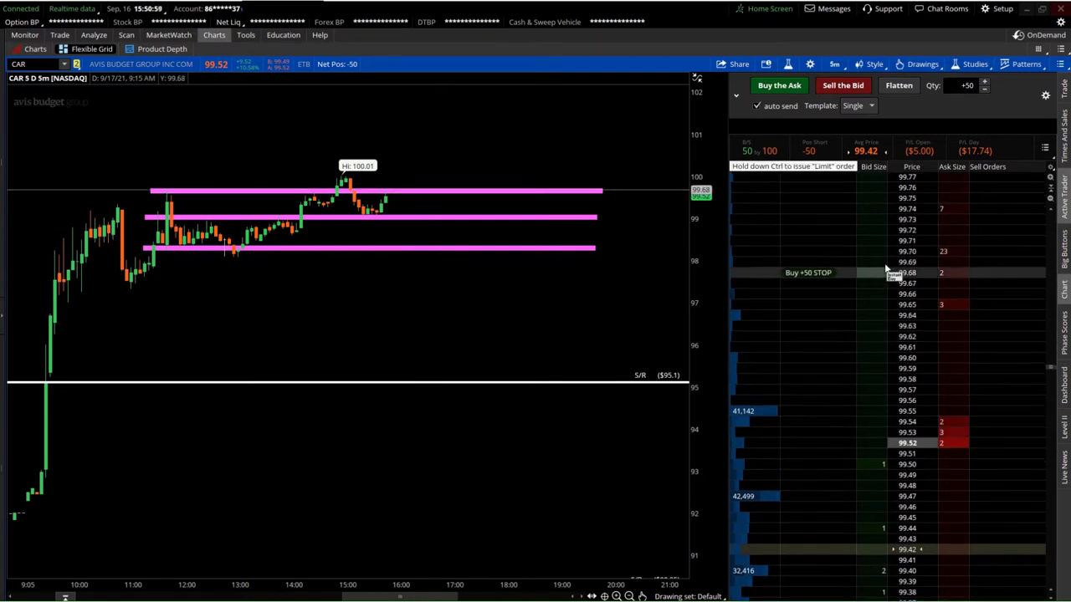
{"action": "scroll", "coordinate": [887, 266], "scroll_direction": "up", "scroll_amount": 3}
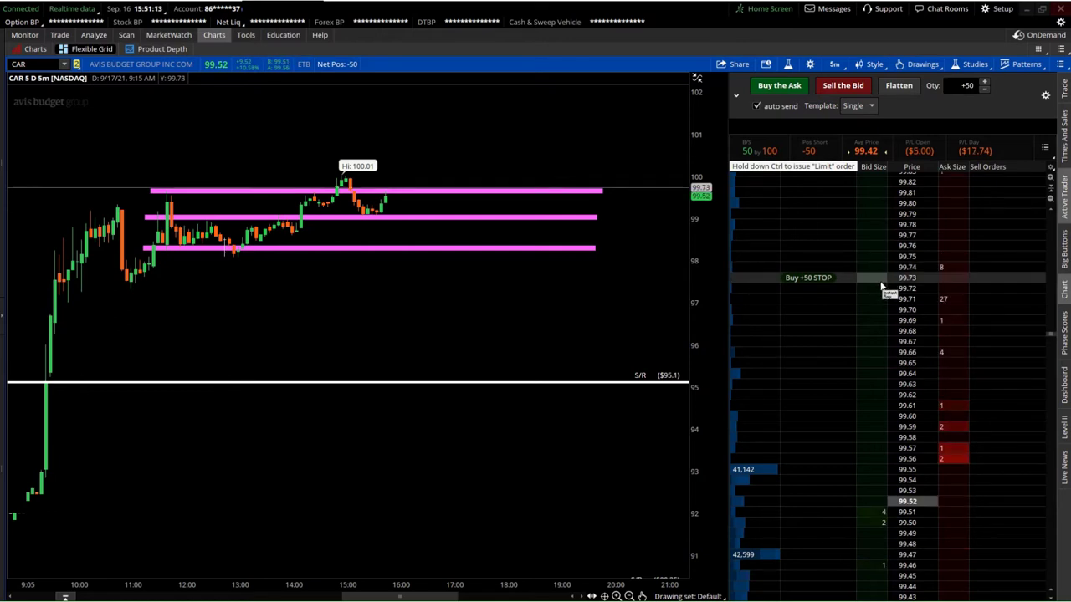
{"action": "left_click", "coordinate": [881, 286]}
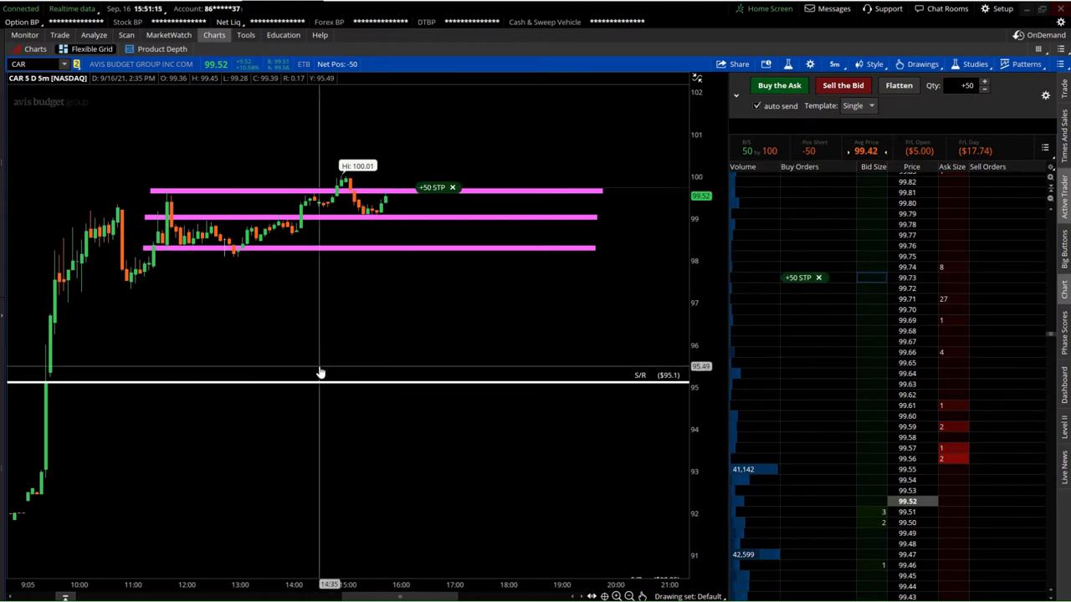
{"action": "scroll", "coordinate": [323, 371], "scroll_direction": "up", "scroll_amount": 2}
{"action": "scroll", "coordinate": [323, 370], "scroll_direction": "up", "scroll_amount": 2}
{"action": "scroll", "coordinate": [326, 369], "scroll_direction": "up", "scroll_amount": 2}
{"action": "scroll", "coordinate": [327, 368], "scroll_direction": "up", "scroll_amount": 2}
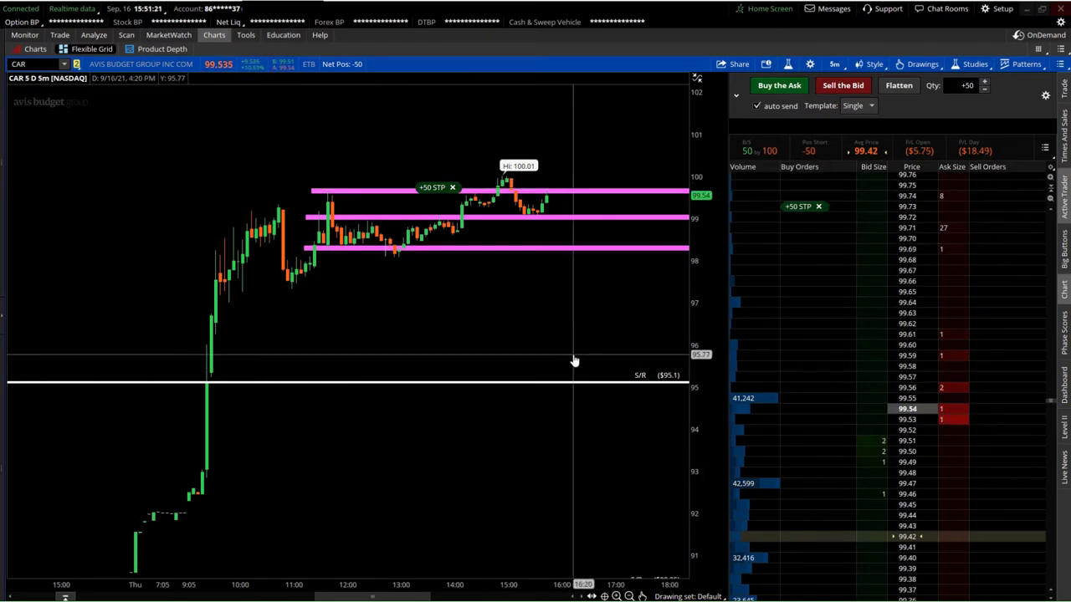
{"action": "scroll", "coordinate": [574, 361], "scroll_direction": "down", "scroll_amount": 4}
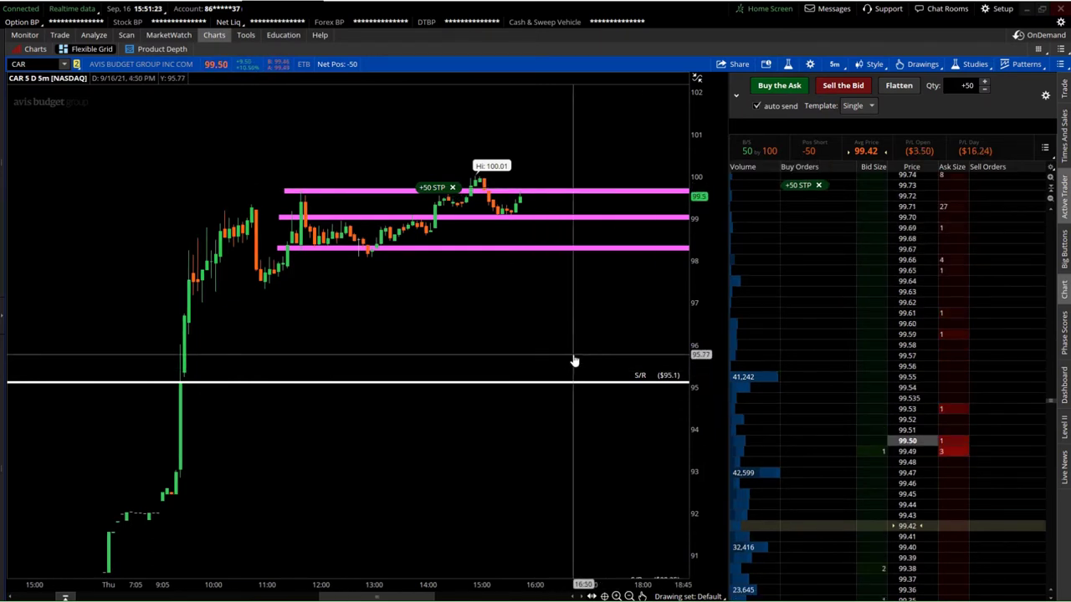
{"action": "scroll", "coordinate": [574, 362], "scroll_direction": "down", "scroll_amount": 2}
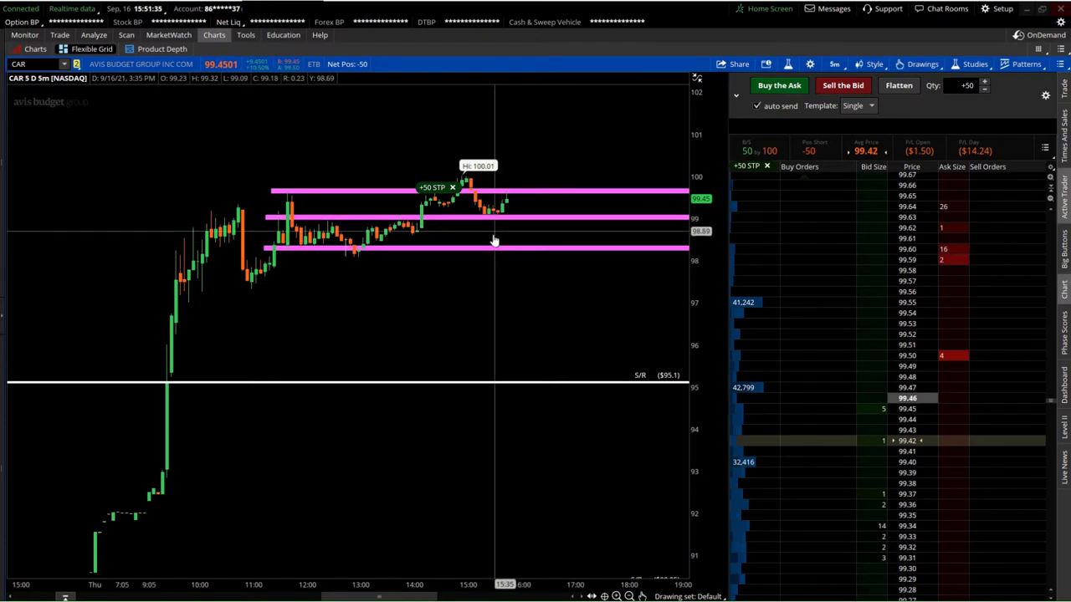
{"action": "scroll", "coordinate": [567, 245], "scroll_direction": "down", "scroll_amount": 1}
{"action": "scroll", "coordinate": [568, 245], "scroll_direction": "down", "scroll_amount": 1}
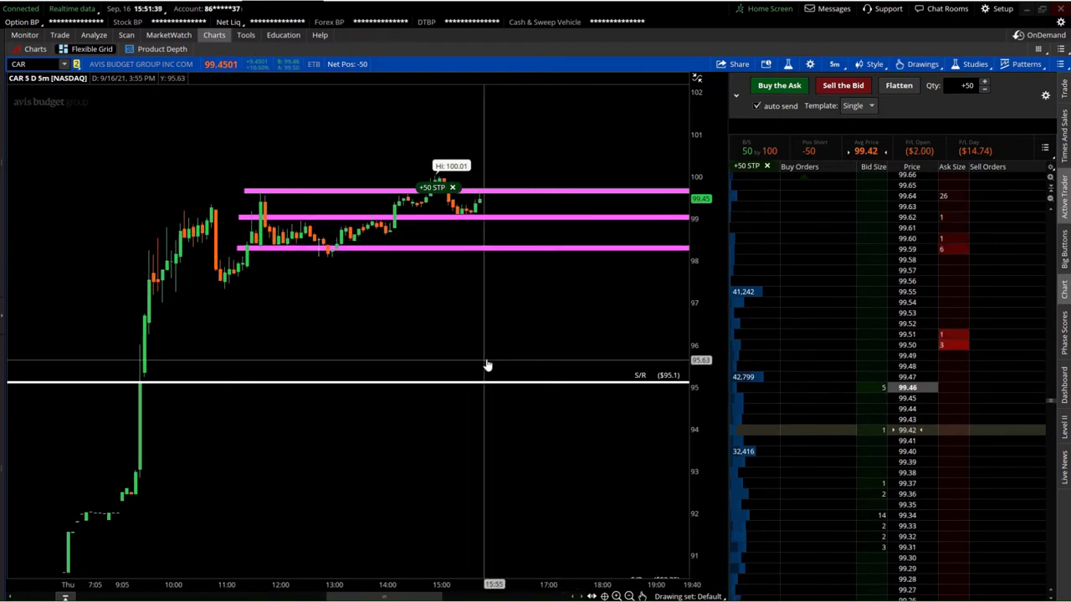
{"action": "scroll", "coordinate": [492, 361], "scroll_direction": "up", "scroll_amount": 1}
{"action": "scroll", "coordinate": [493, 361], "scroll_direction": "down", "scroll_amount": 2}
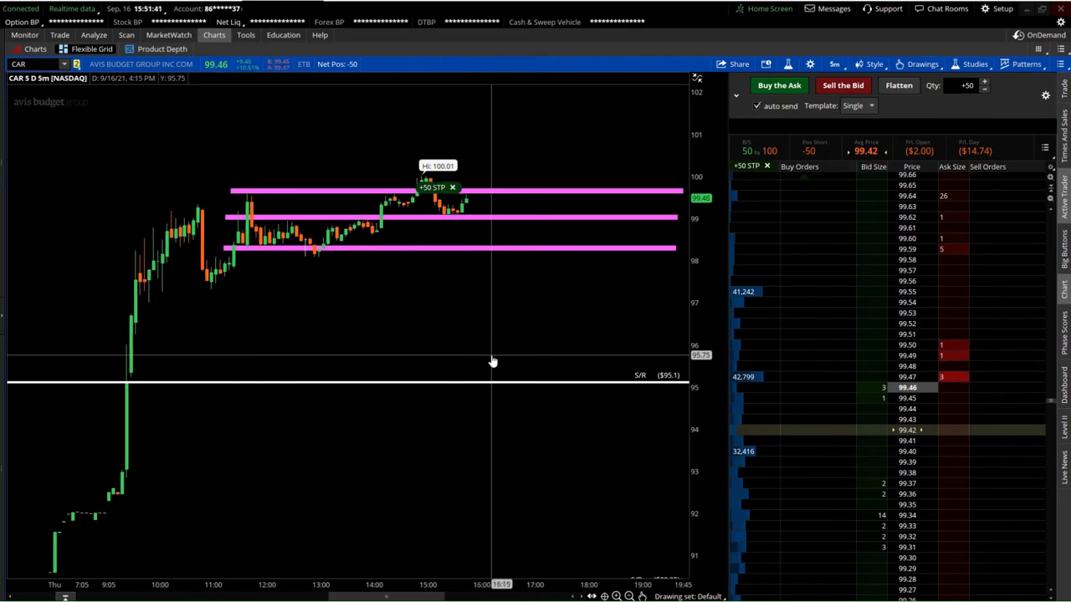
{"action": "scroll", "coordinate": [493, 361], "scroll_direction": "down", "scroll_amount": 1}
{"action": "scroll", "coordinate": [493, 361], "scroll_direction": "up", "scroll_amount": 2}
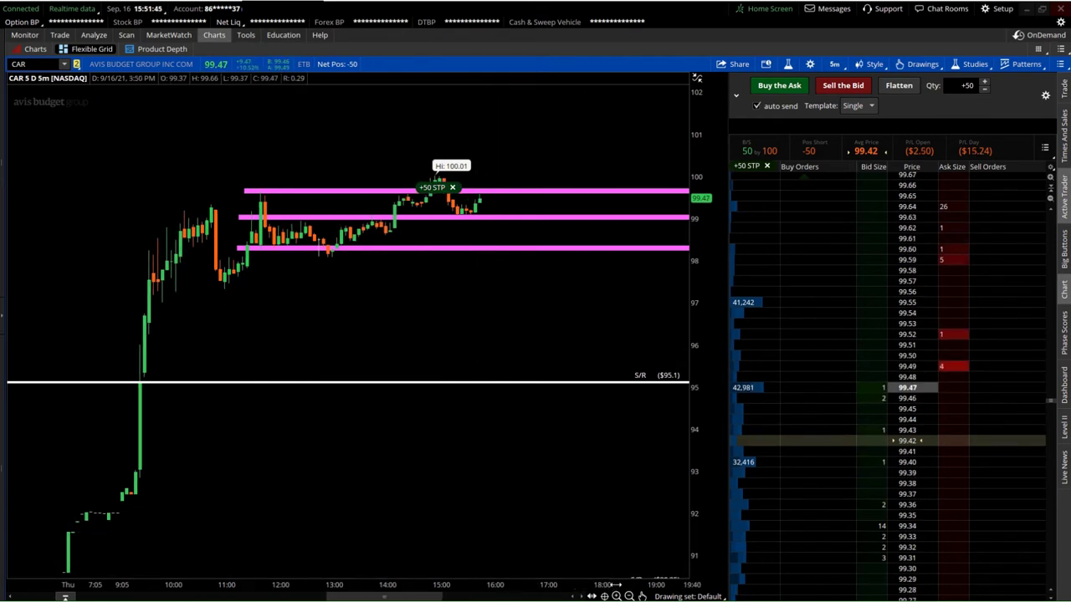
{"action": "scroll", "coordinate": [574, 454], "scroll_direction": "up", "scroll_amount": 1}
{"action": "scroll", "coordinate": [571, 452], "scroll_direction": "up", "scroll_amount": 1}
{"action": "scroll", "coordinate": [569, 451], "scroll_direction": "up", "scroll_amount": 1}
{"action": "scroll", "coordinate": [569, 451], "scroll_direction": "up", "scroll_amount": 1}
{"action": "scroll", "coordinate": [568, 450], "scroll_direction": "down", "scroll_amount": 3}
{"action": "scroll", "coordinate": [569, 450], "scroll_direction": "down", "scroll_amount": 1}
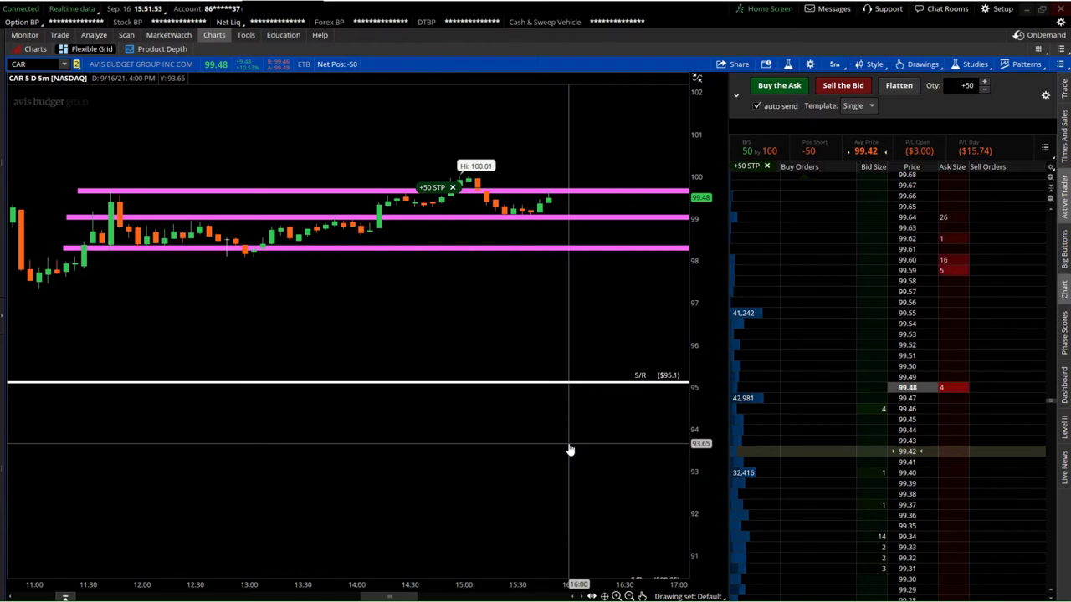
{"action": "scroll", "coordinate": [569, 450], "scroll_direction": "down", "scroll_amount": 1}
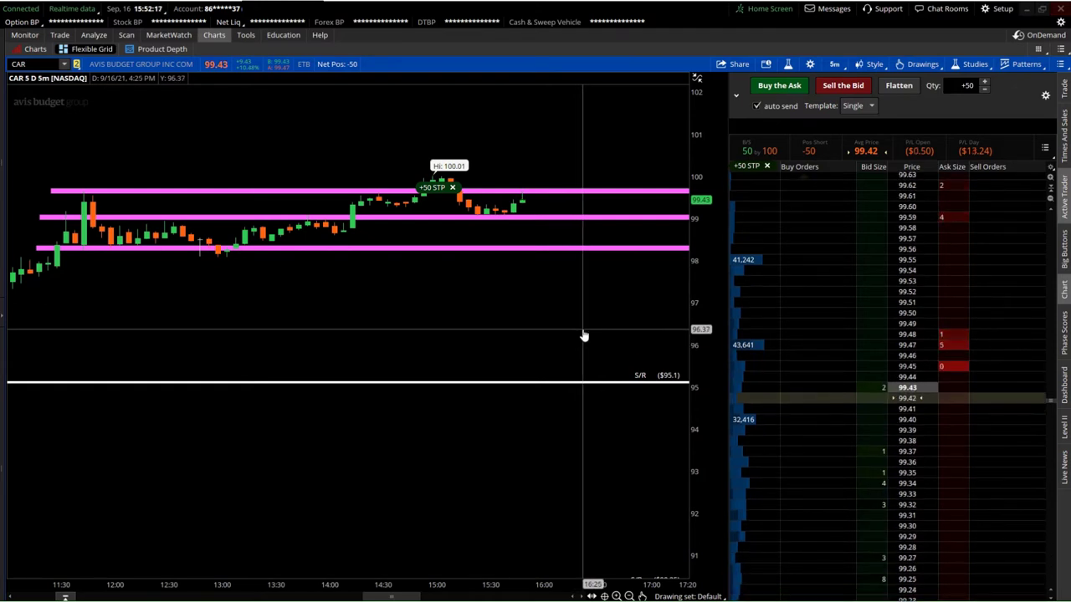
{"action": "scroll", "coordinate": [584, 334], "scroll_direction": "down", "scroll_amount": 1}
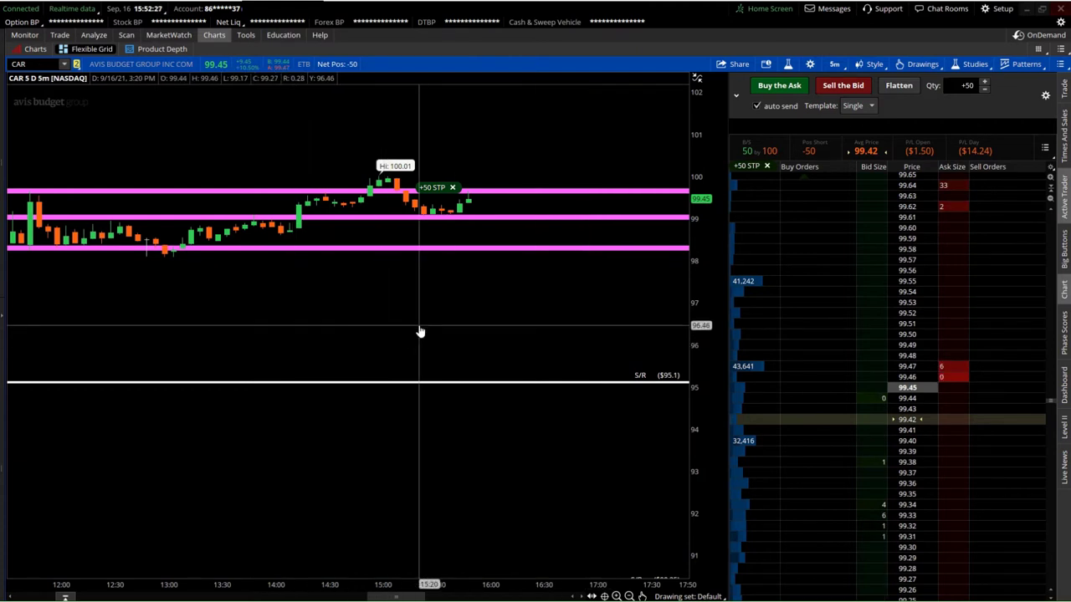
{"action": "scroll", "coordinate": [539, 334], "scroll_direction": "up", "scroll_amount": 3}
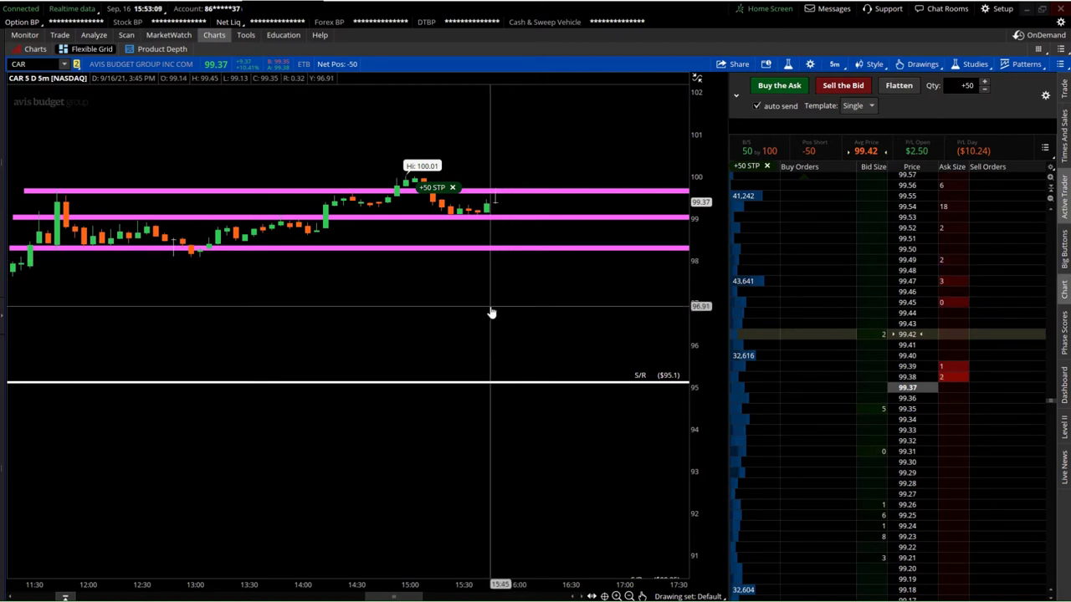
{"action": "scroll", "coordinate": [491, 312], "scroll_direction": "down", "scroll_amount": 1}
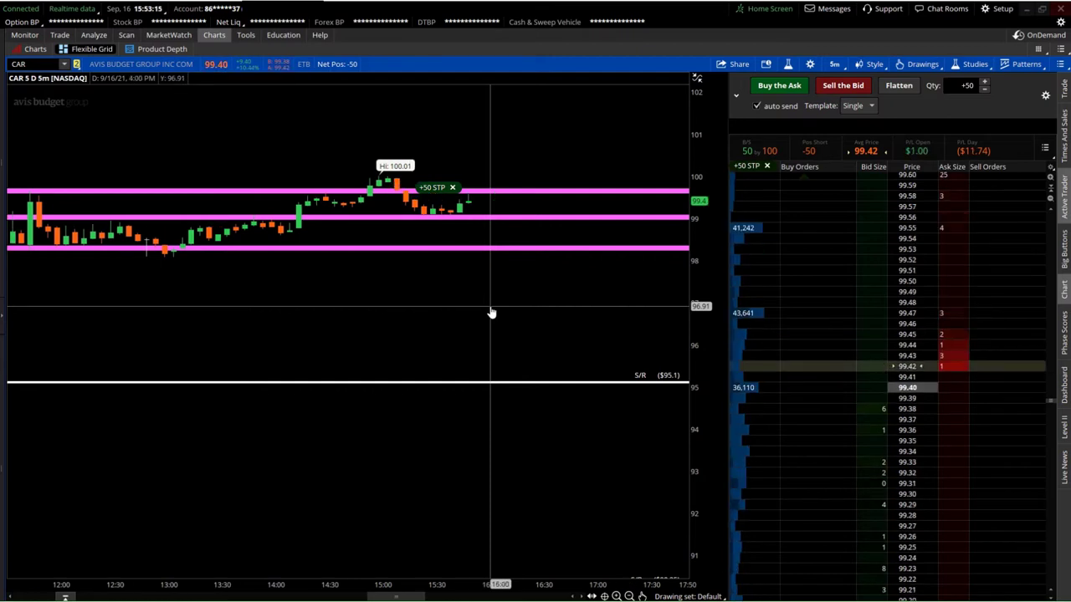
{"action": "scroll", "coordinate": [491, 313], "scroll_direction": "up", "scroll_amount": 3}
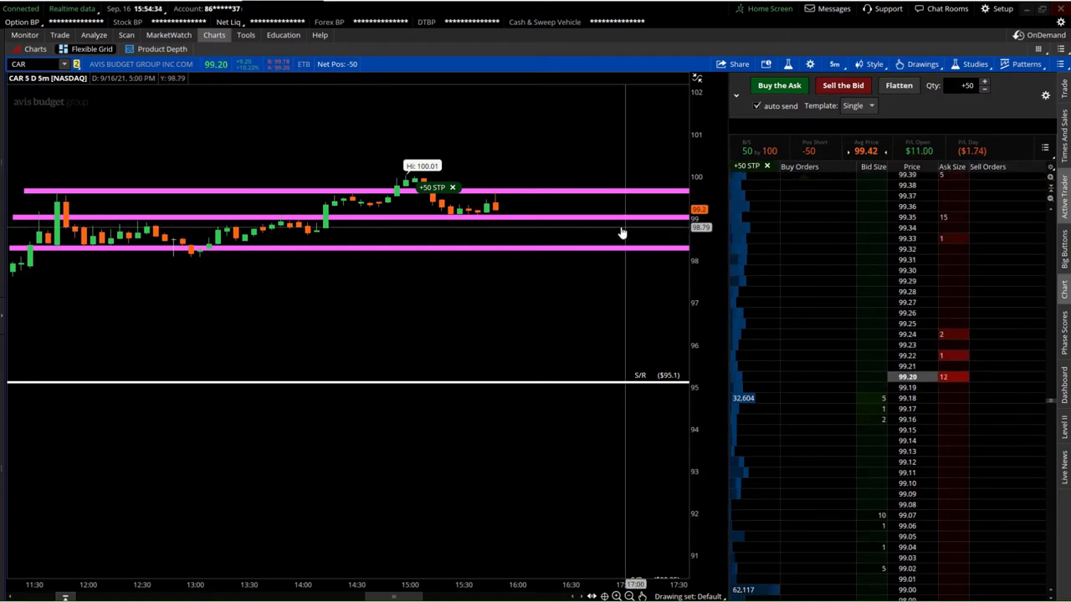
Scroll the Active Trader ladder down to bring the 98.98 level into view
{"action": "scroll", "coordinate": [614, 260], "scroll_direction": "down", "scroll_amount": 3}
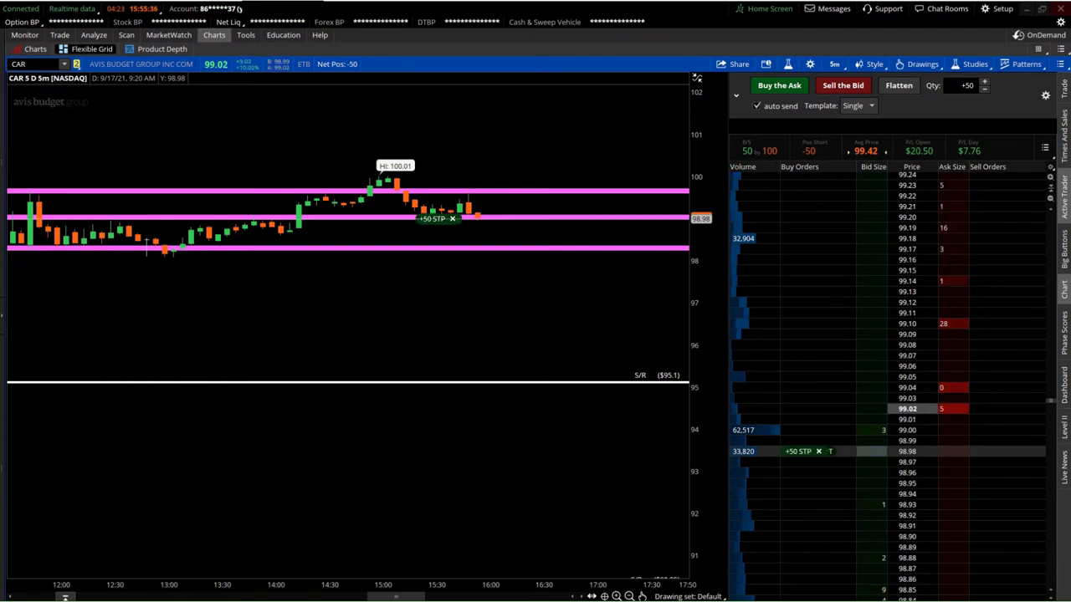
Buy 50 CAR shares at 99.02 and flatten the short position in Active Trader
{"action": "left_click", "coordinate": [854, 409]}
{"action": "mouse_move", "coordinate": [800, 408]}
{"action": "left_mouse_down"}
{"action": "mouse_move", "coordinate": [902, 298]}
{"action": "mouse_move", "coordinate": [906, 87]}
{"action": "left_mouse_up"}
{"action": "left_click", "coordinate": [906, 88]}
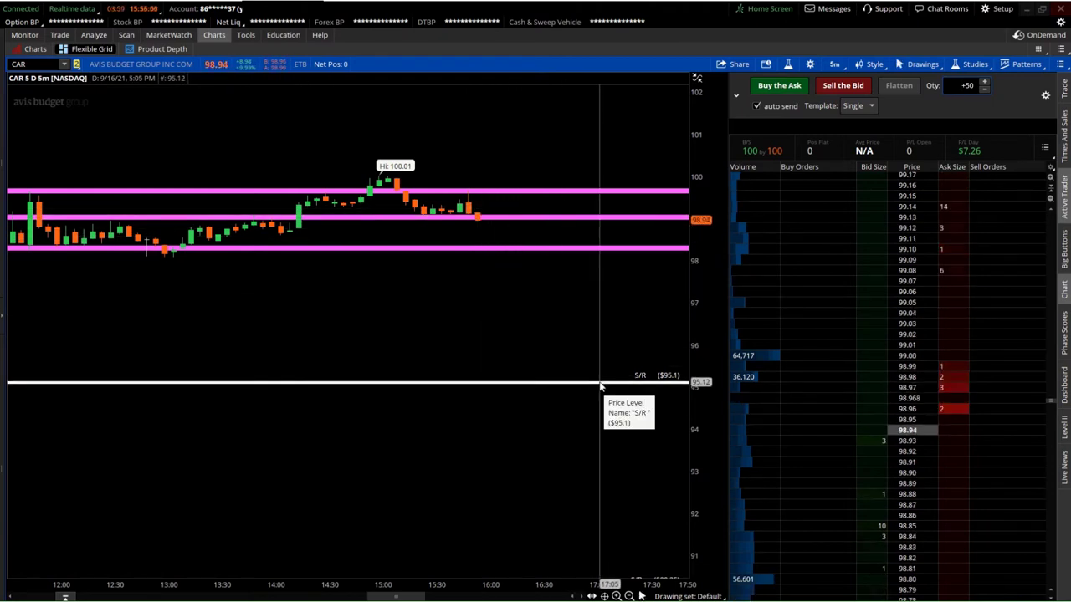
In the CAR option chain, draft and discard a 95 put buy, then pick the 92.5 put
{"action": "left_click", "coordinate": [58, 35]}
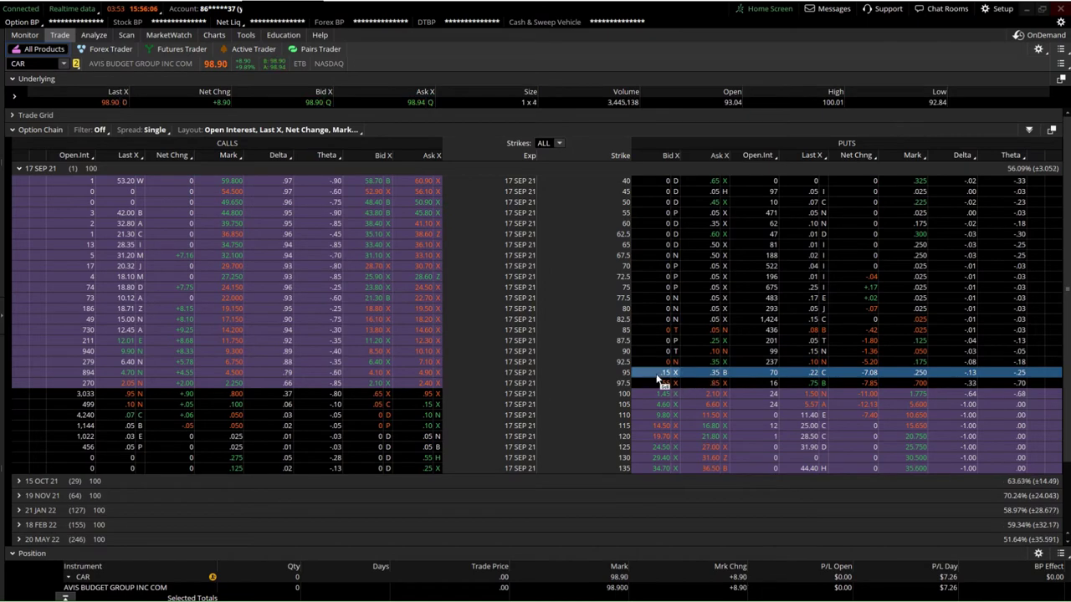
{"action": "right_click", "coordinate": [660, 378]}
{"action": "mouse_move", "coordinate": [719, 385]}
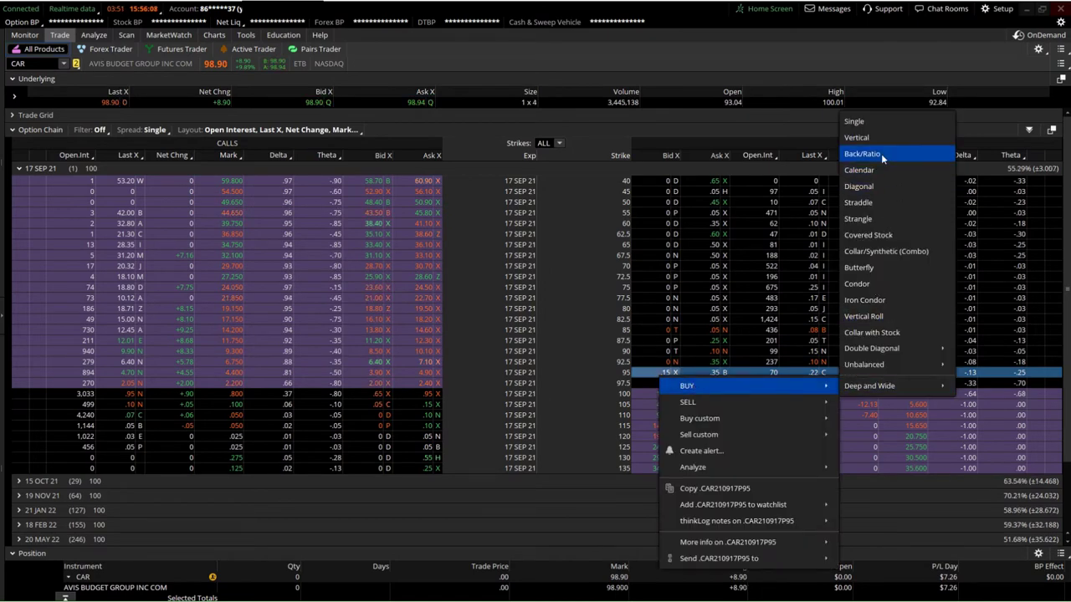
{"action": "left_click", "coordinate": [875, 123]}
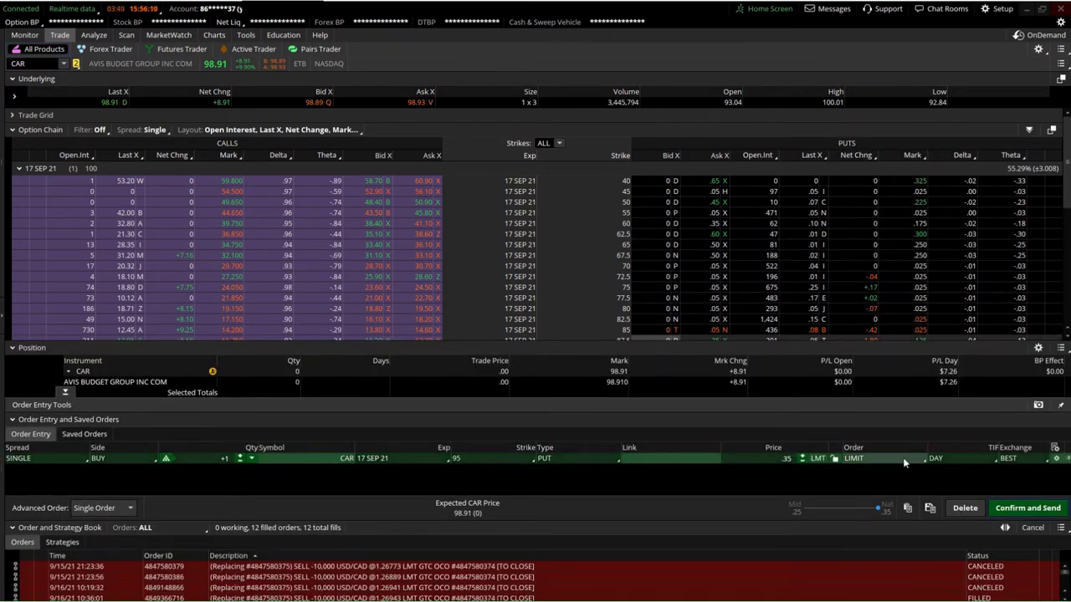
{"action": "left_click", "coordinate": [981, 508]}
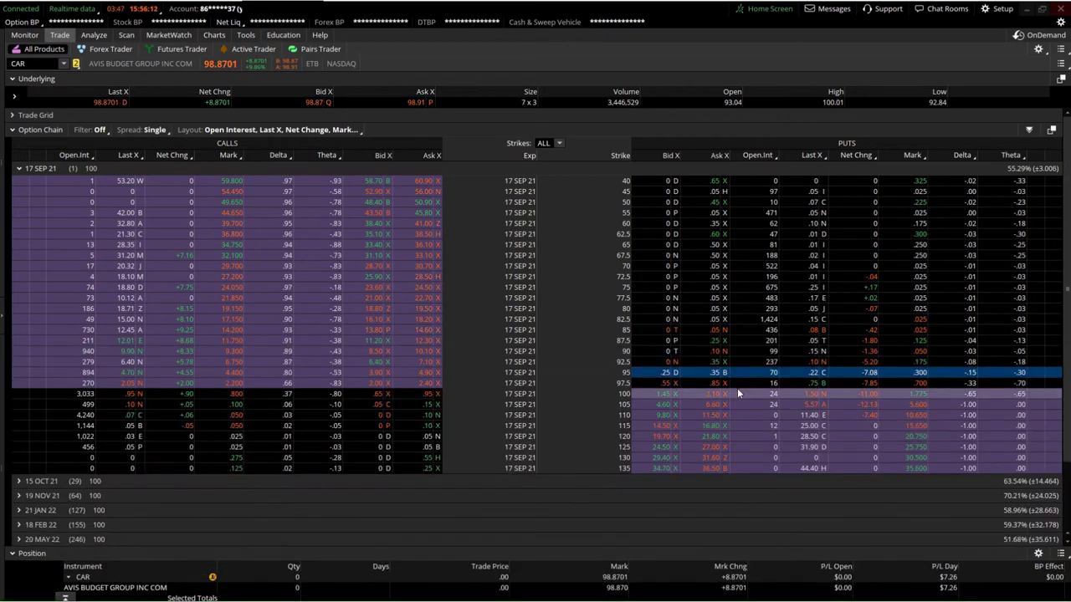
{"action": "right_click", "coordinate": [664, 375]}
{"action": "right_click", "coordinate": [656, 365]}
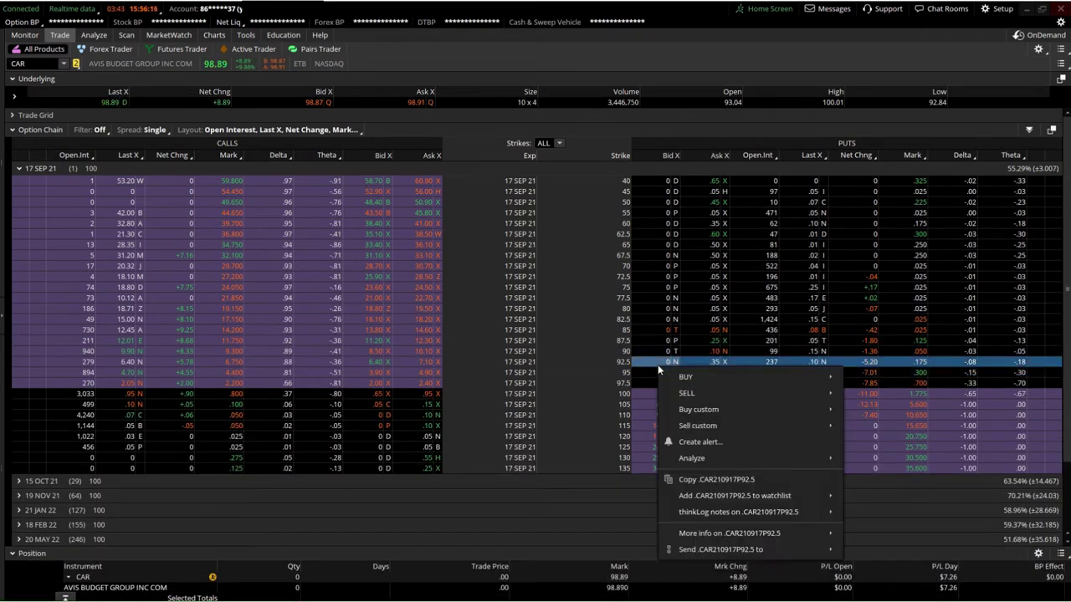
Chart the 92.5 put, bid one contract at .10 and .15, then cancel the .10 order
{"action": "mouse_move", "coordinate": [722, 550]}
{"action": "left_click", "coordinate": [887, 437]}
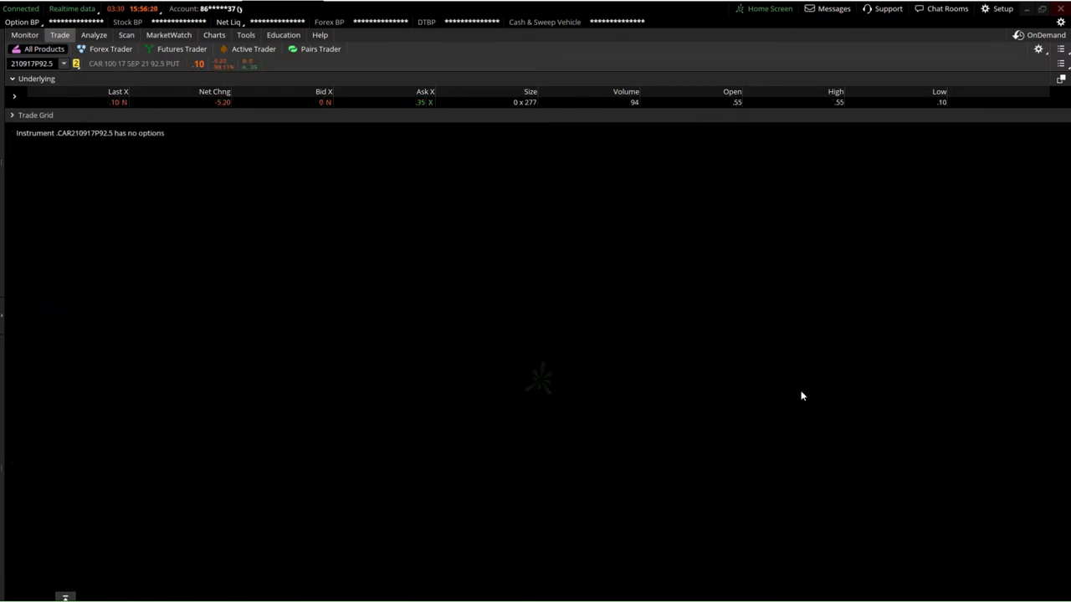
{"action": "left_click", "coordinate": [219, 34]}
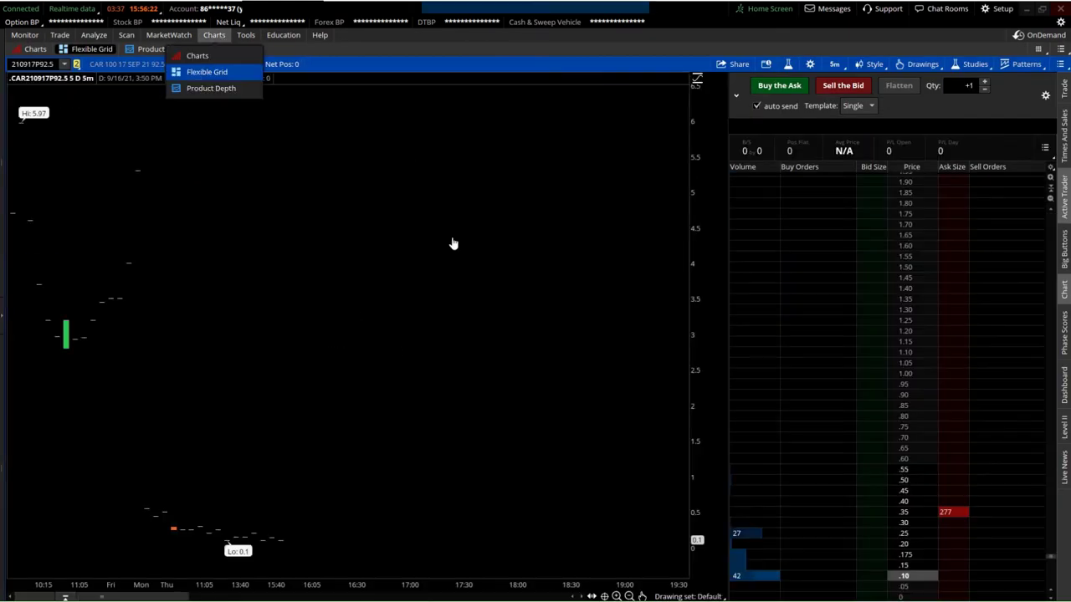
{"action": "left_click", "coordinate": [868, 579]}
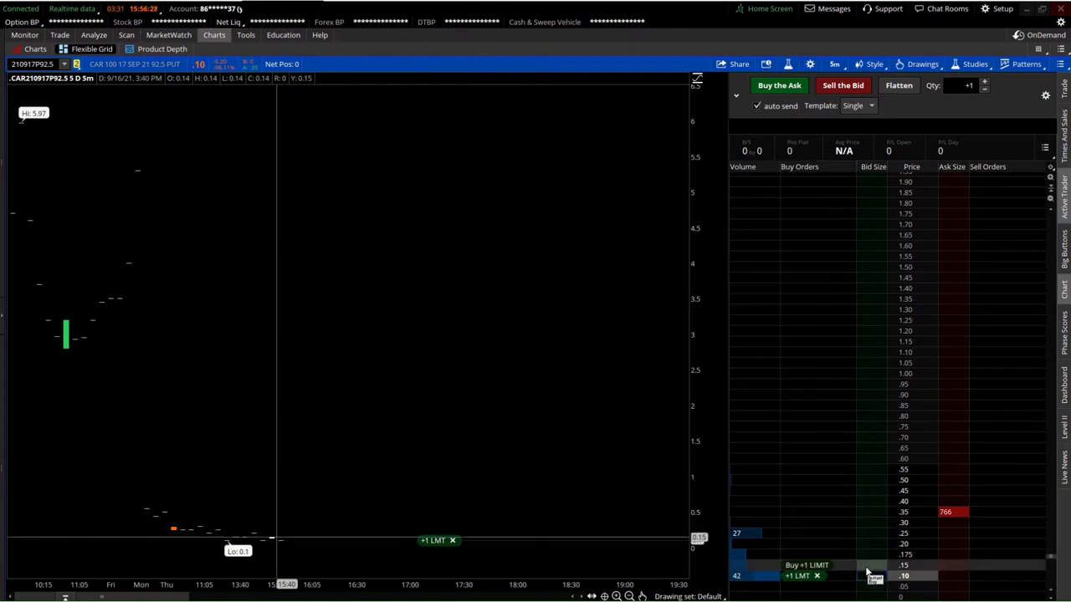
{"action": "left_click", "coordinate": [870, 566]}
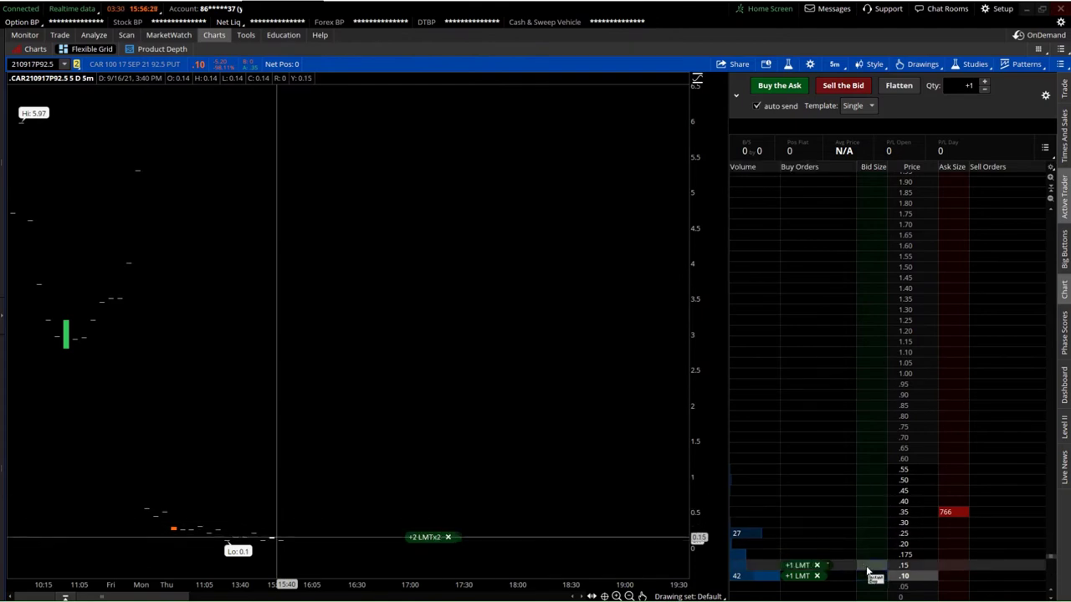
{"action": "left_click", "coordinate": [817, 577]}
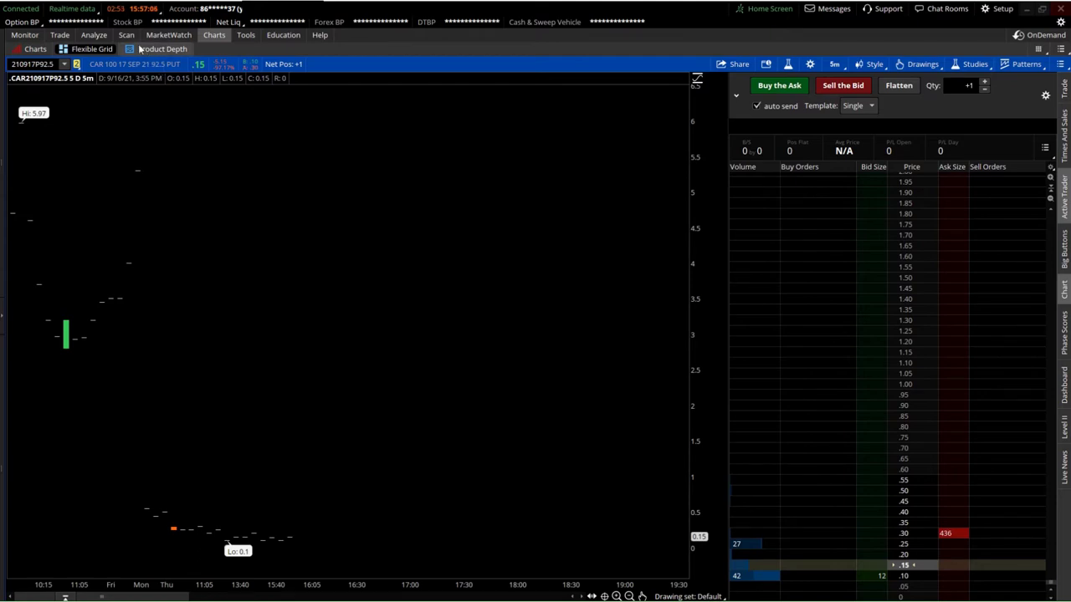
Reload the Avis Budget CAR chart from the symbol box
{"action": "left_click", "coordinate": [107, 36]}
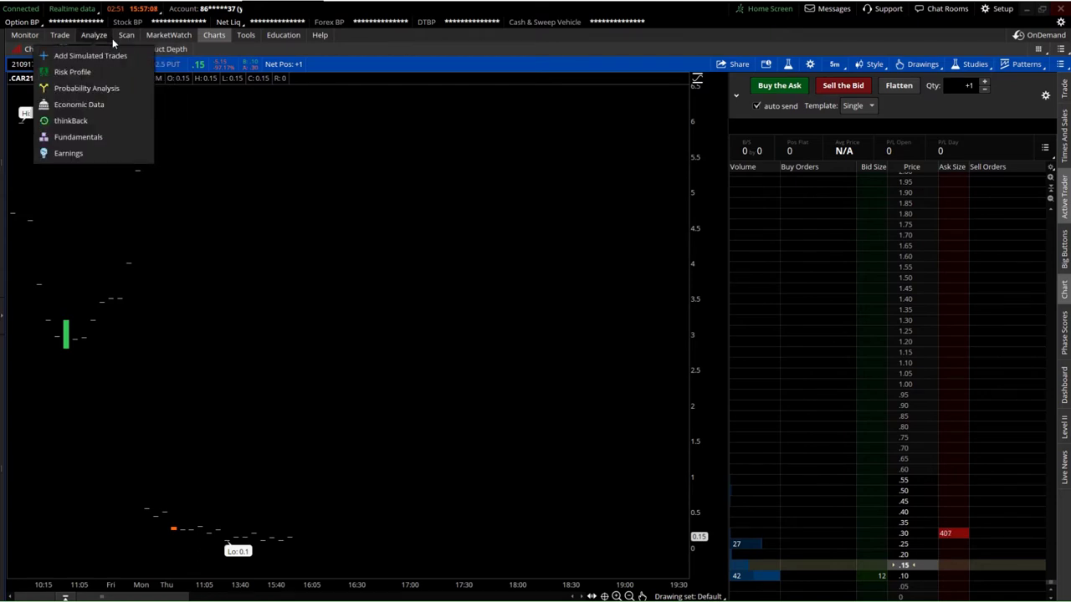
{"action": "left_click", "coordinate": [126, 37]}
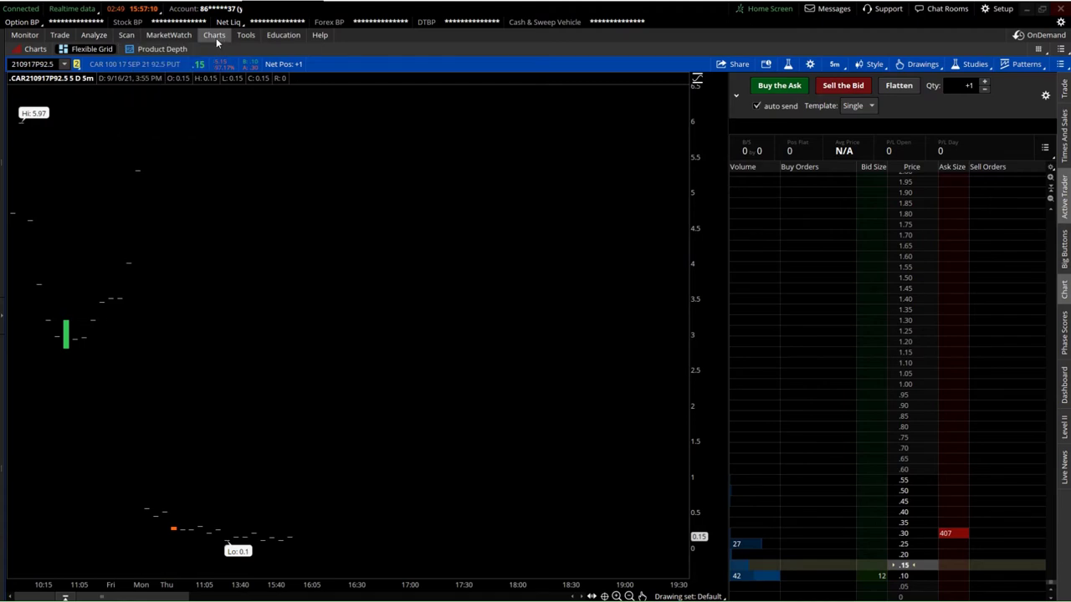
{"action": "left_click", "coordinate": [50, 65]}
{"action": "type", "text": "CR"}
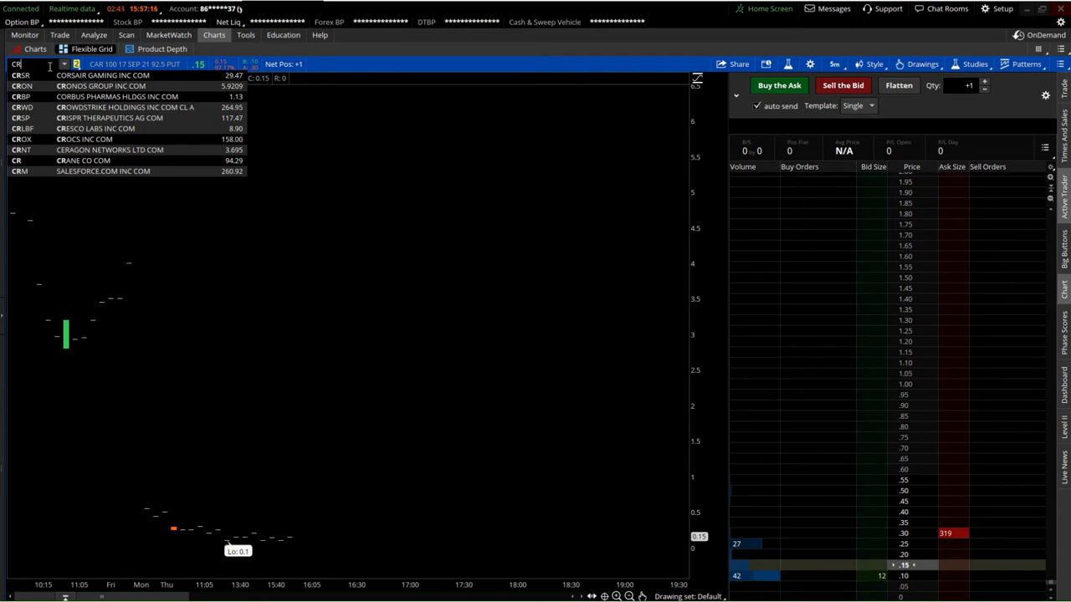
{"action": "key", "text": "BackSpace"}
{"action": "type", "text": "A"}
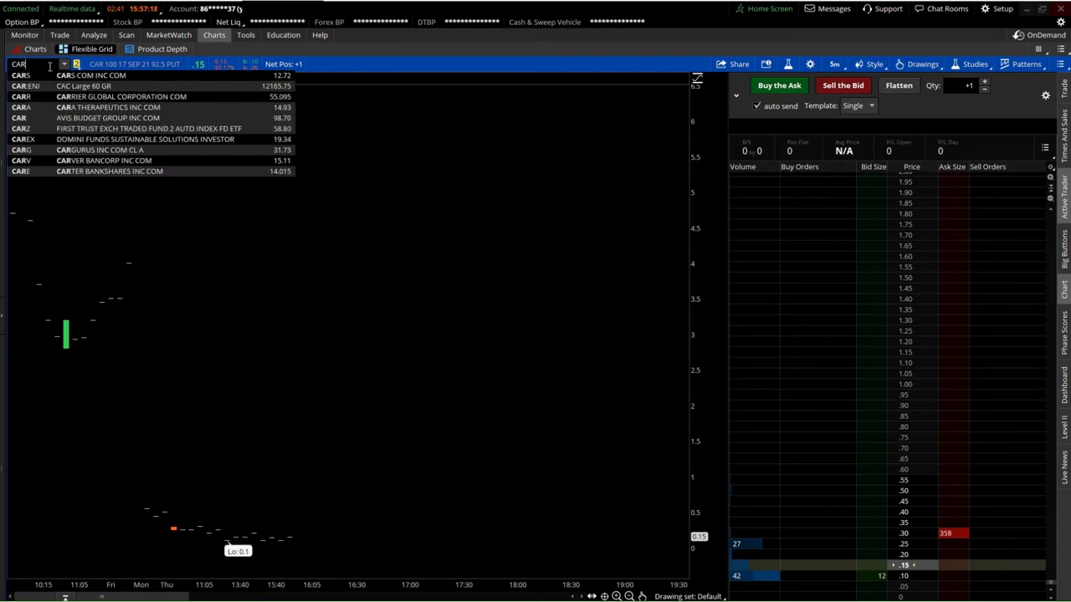
{"action": "left_click", "coordinate": [60, 120]}
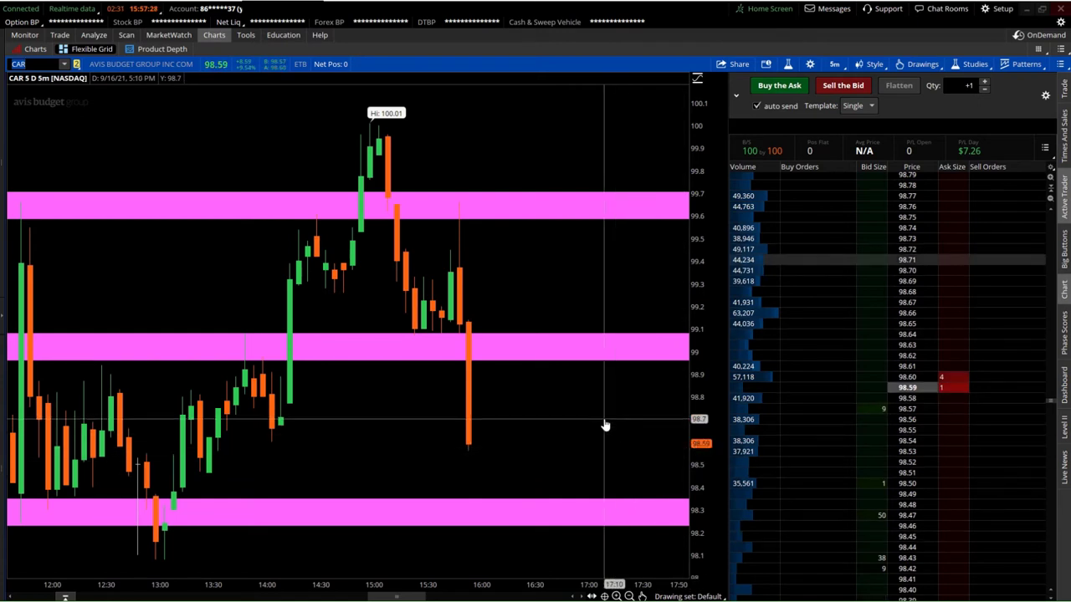
Hide the order ladder and zoom out to show the whole day down to $95.1 support
{"action": "scroll", "coordinate": [598, 428], "scroll_direction": "down", "scroll_amount": 3}
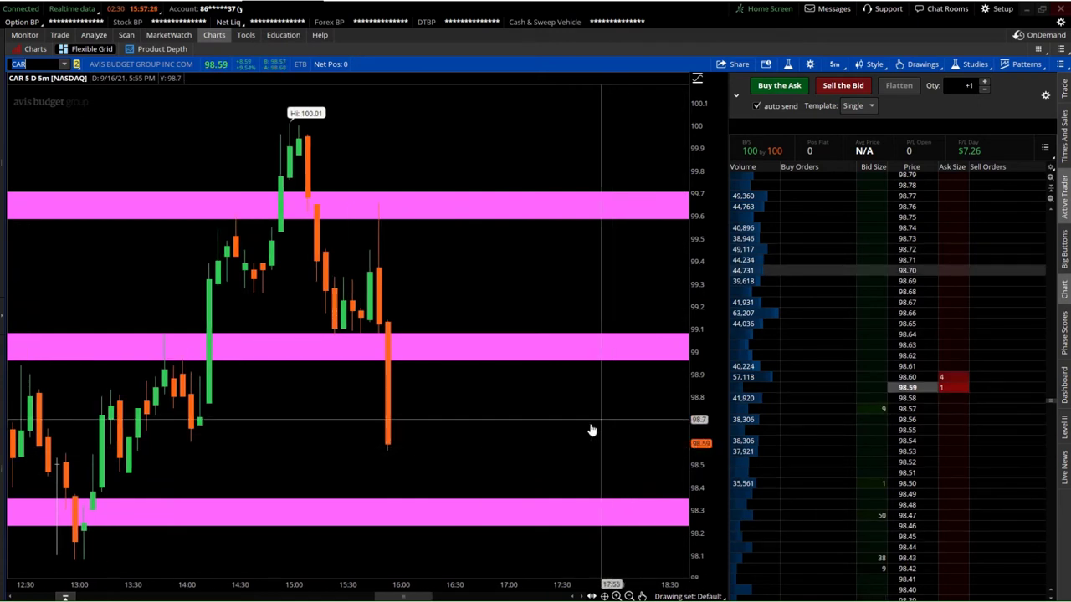
{"action": "left_click", "coordinate": [1063, 195]}
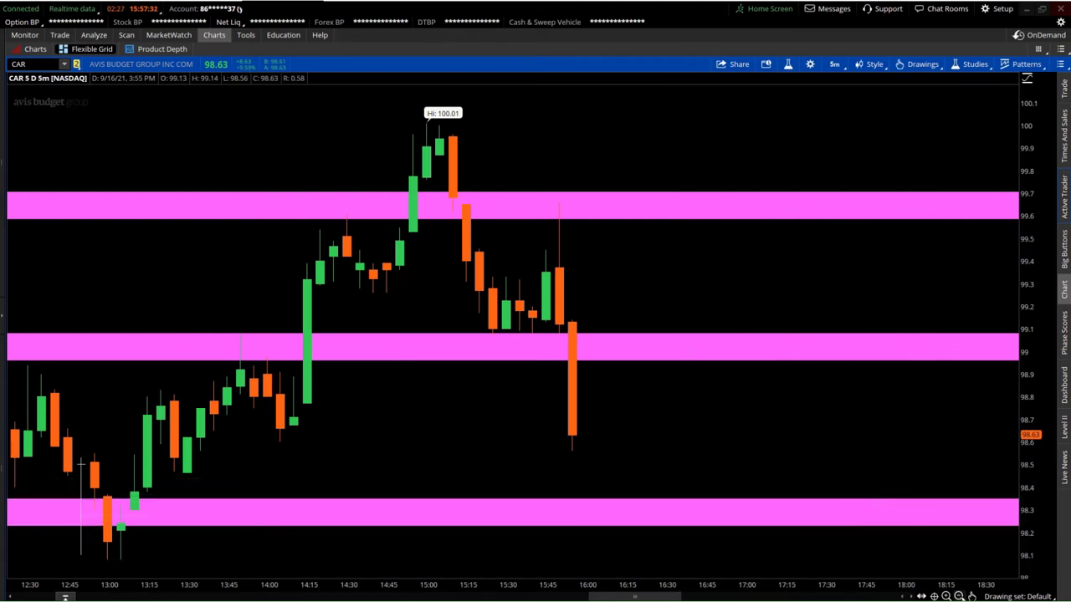
{"action": "left_click", "coordinate": [959, 597]}
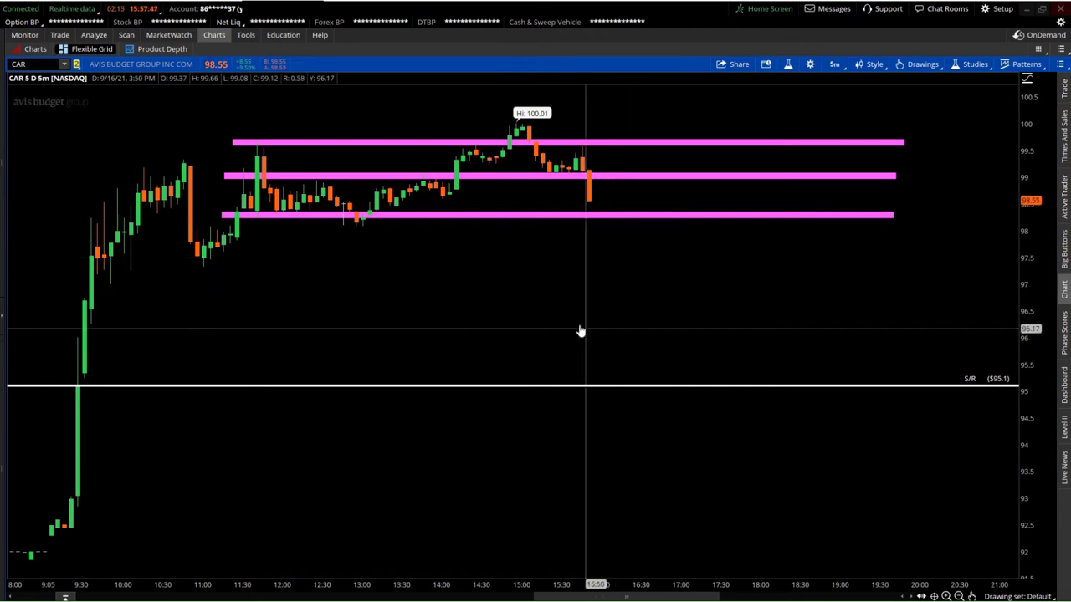
Switch from the CAR chart to the Trade page's option chain
{"action": "left_click", "coordinate": [66, 37]}
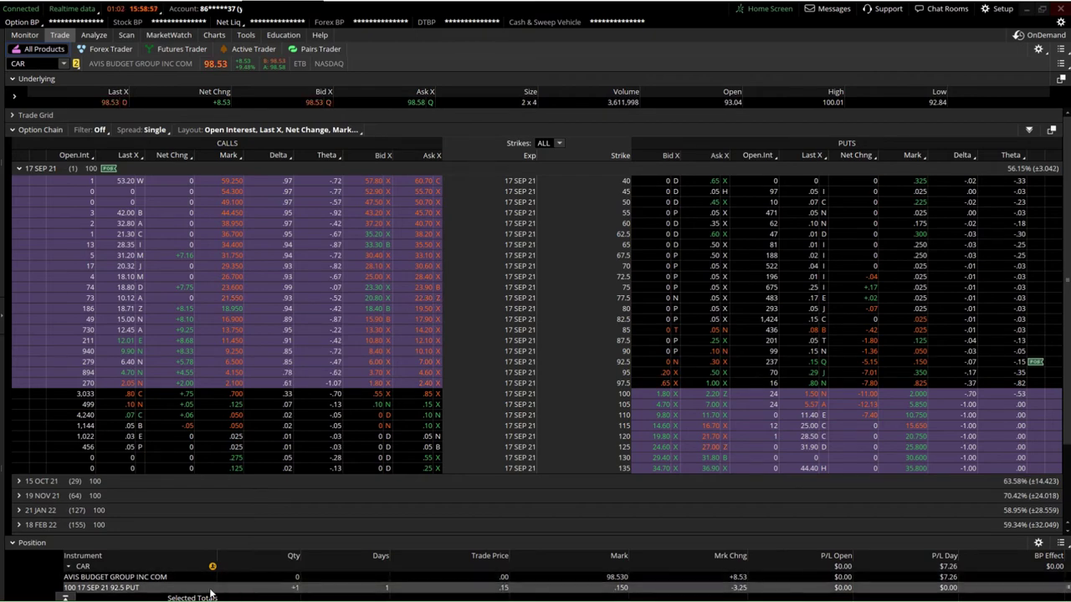
Collapse the 17 SEP 21 strikes, return to the CAR chart, and draw a price level near 93
{"action": "left_click", "coordinate": [19, 169]}
{"action": "mouse_move", "coordinate": [215, 35]}
{"action": "left_click", "coordinate": [220, 36]}
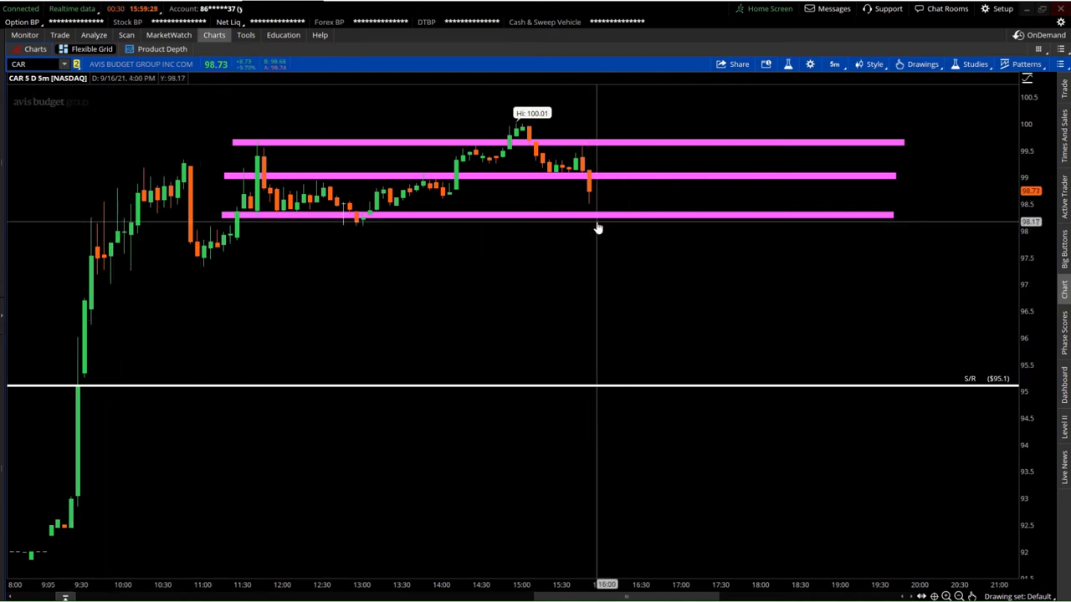
{"action": "right_click", "coordinate": [501, 471]}
{"action": "mouse_move", "coordinate": [548, 398]}
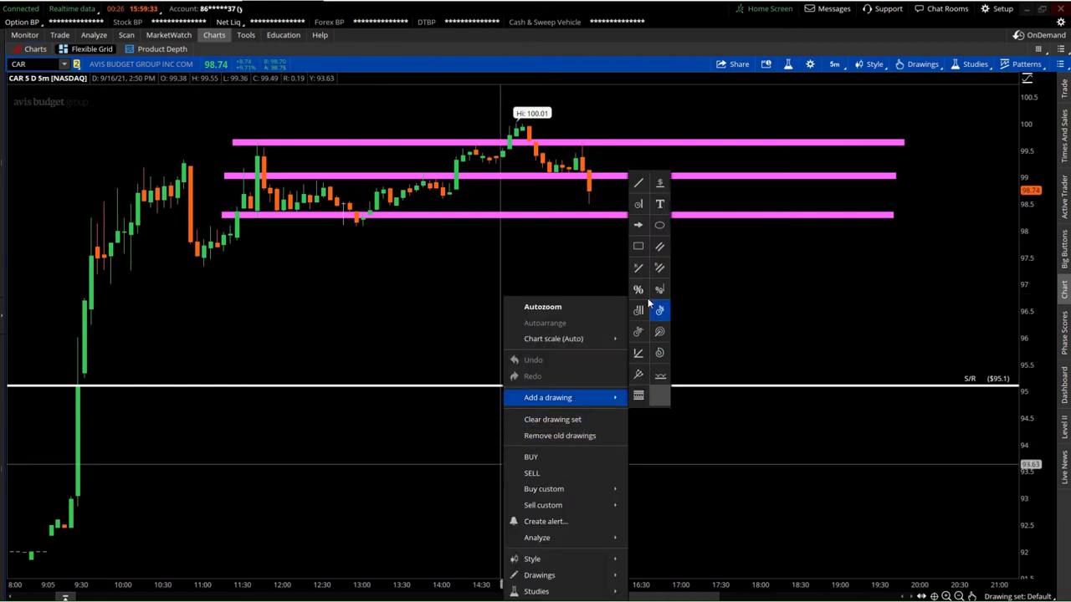
{"action": "left_click", "coordinate": [660, 182]}
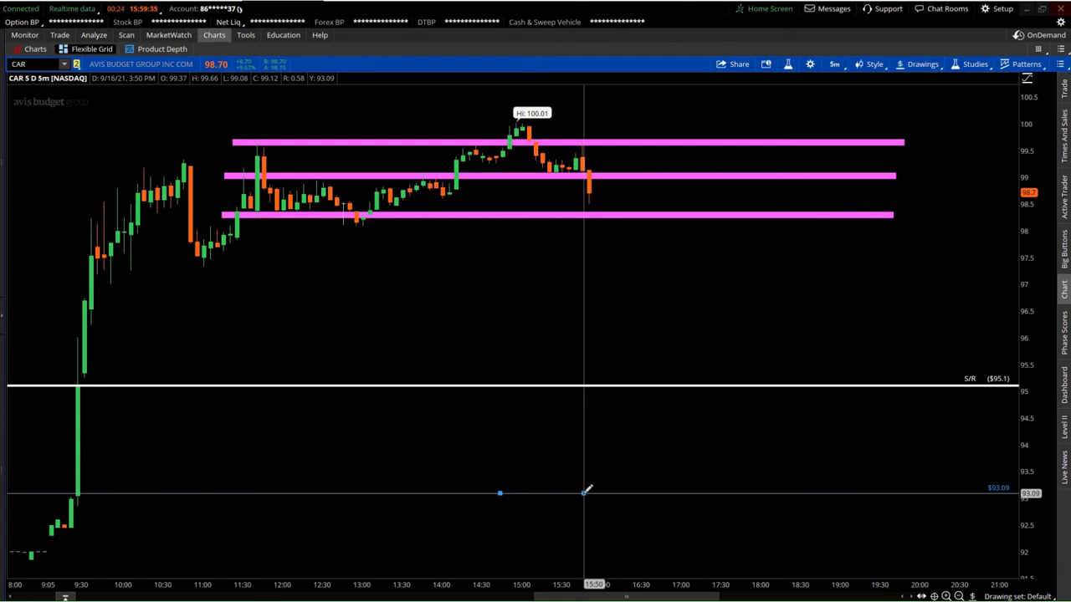
{"action": "left_click", "coordinate": [585, 492]}
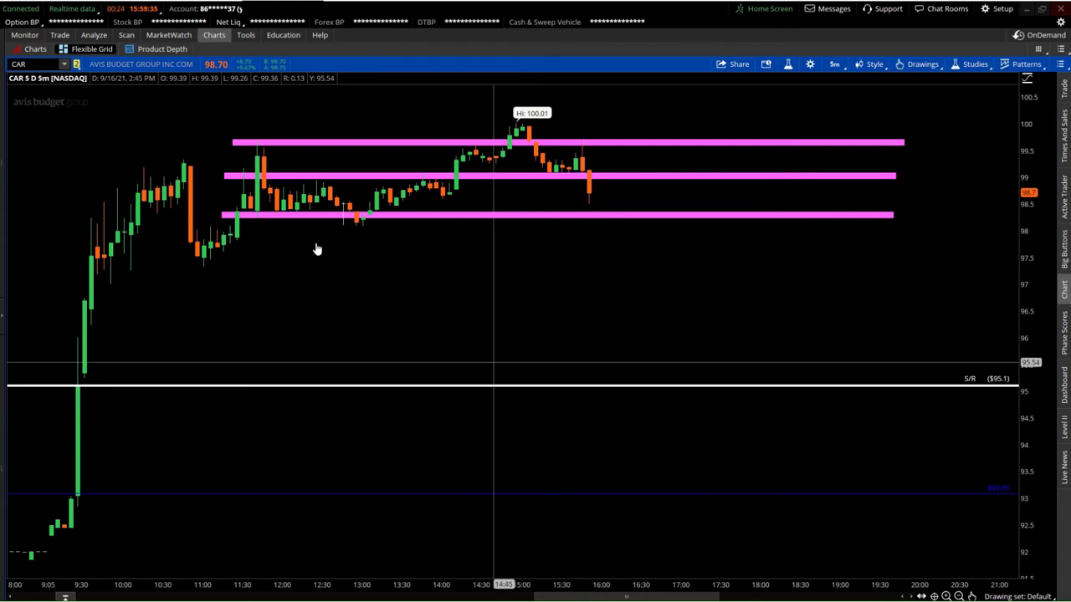
{"action": "left_click", "coordinate": [94, 35]}
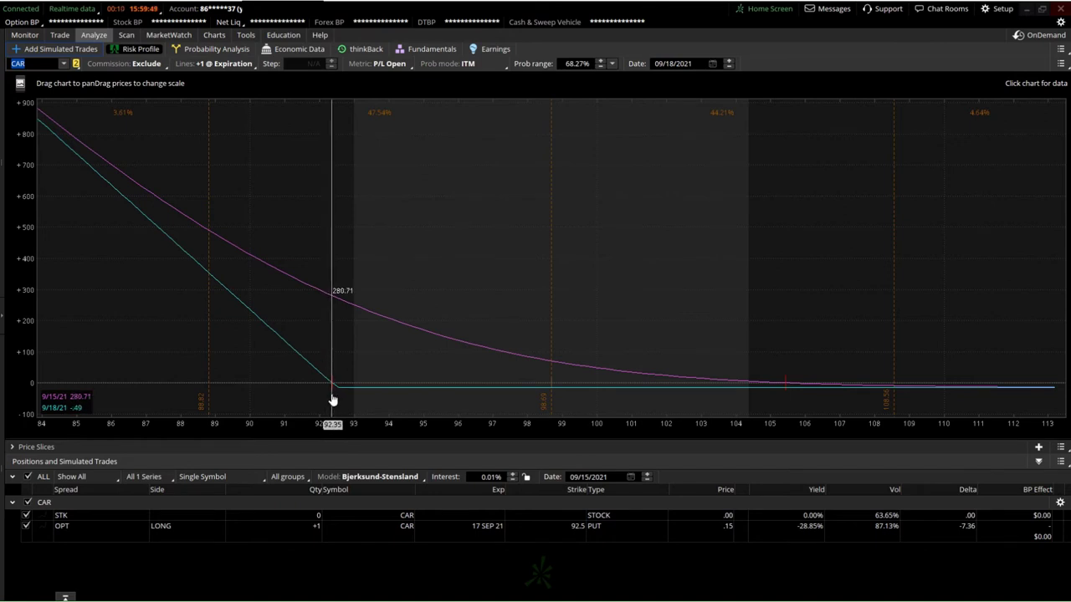
{"action": "left_click_drag", "start_coordinate": [320, 394], "coordinate": [512, 403]}
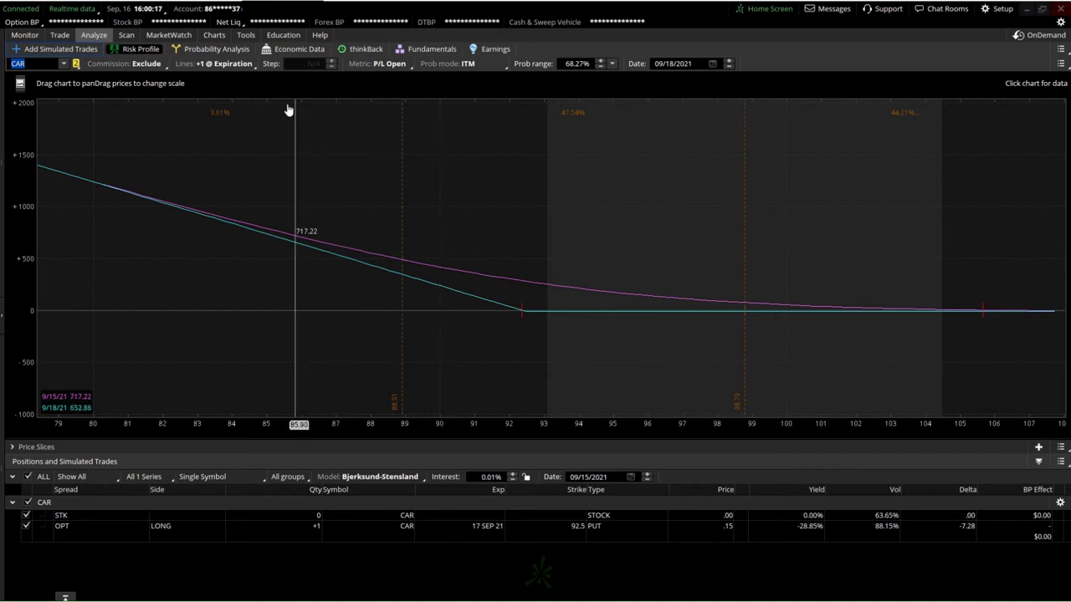
{"action": "left_click", "coordinate": [214, 34]}
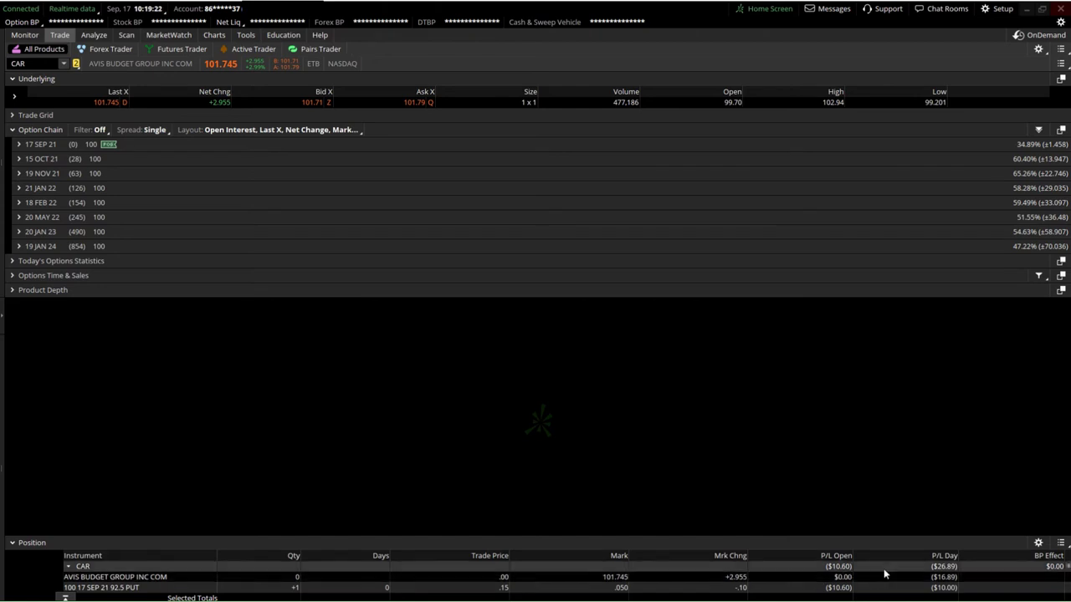
Select the 17 SEP 21 92.5 put row in the Position panel
{"action": "left_click", "coordinate": [941, 588]}
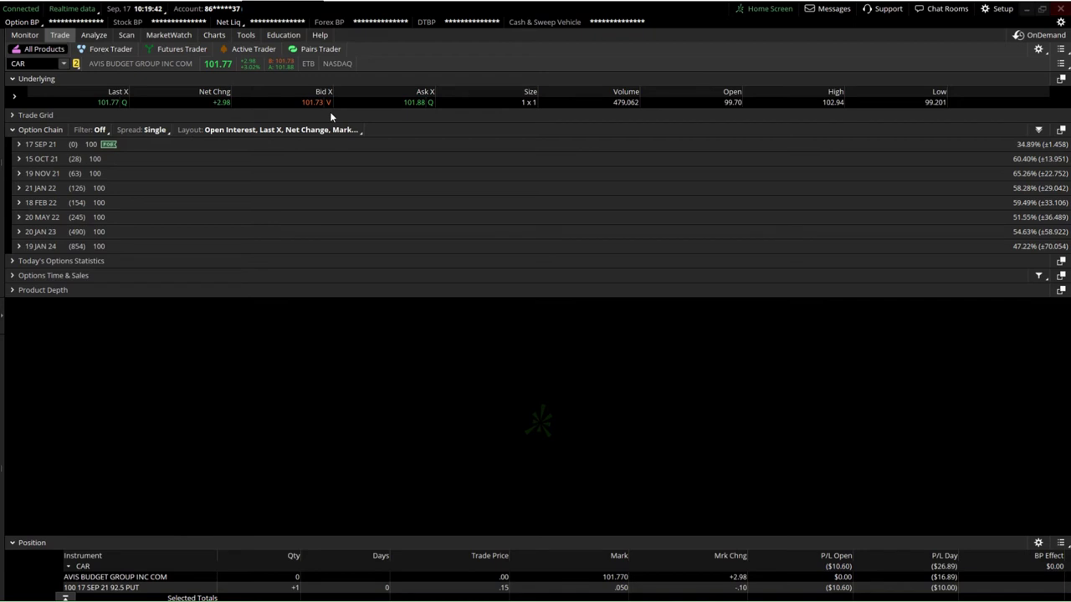
Open the CAR chart beside the ladder, scroll to Friday's bars, and show live news
{"action": "left_click", "coordinate": [215, 35]}
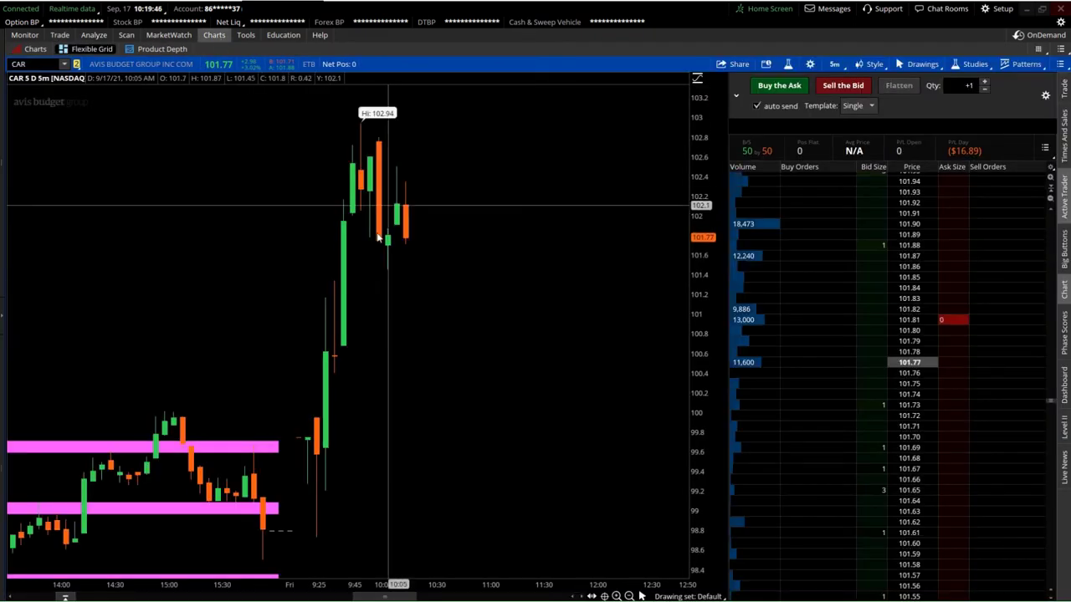
{"action": "scroll", "coordinate": [423, 313], "scroll_direction": "up", "scroll_amount": 3}
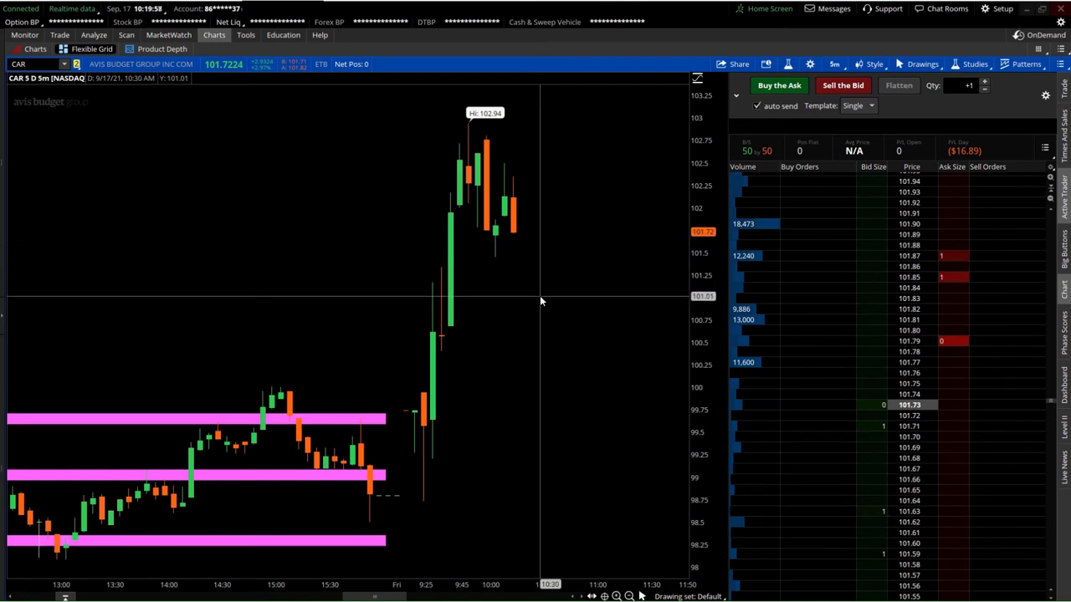
{"action": "scroll", "coordinate": [540, 301], "scroll_direction": "down", "scroll_amount": 3}
{"action": "scroll", "coordinate": [540, 300], "scroll_direction": "down", "scroll_amount": 3}
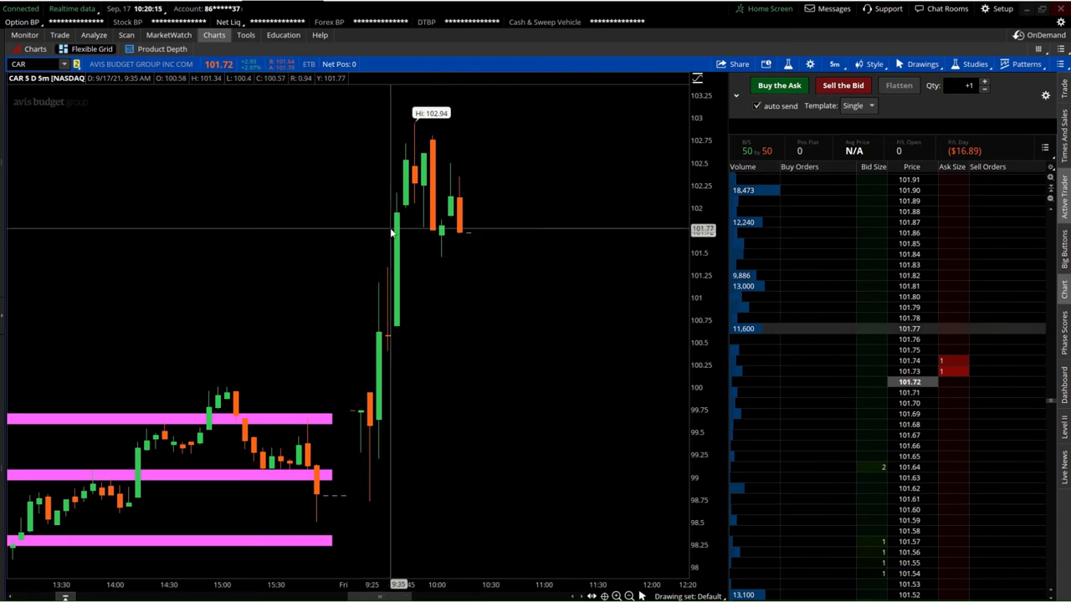
{"action": "left_click", "coordinate": [1063, 456]}
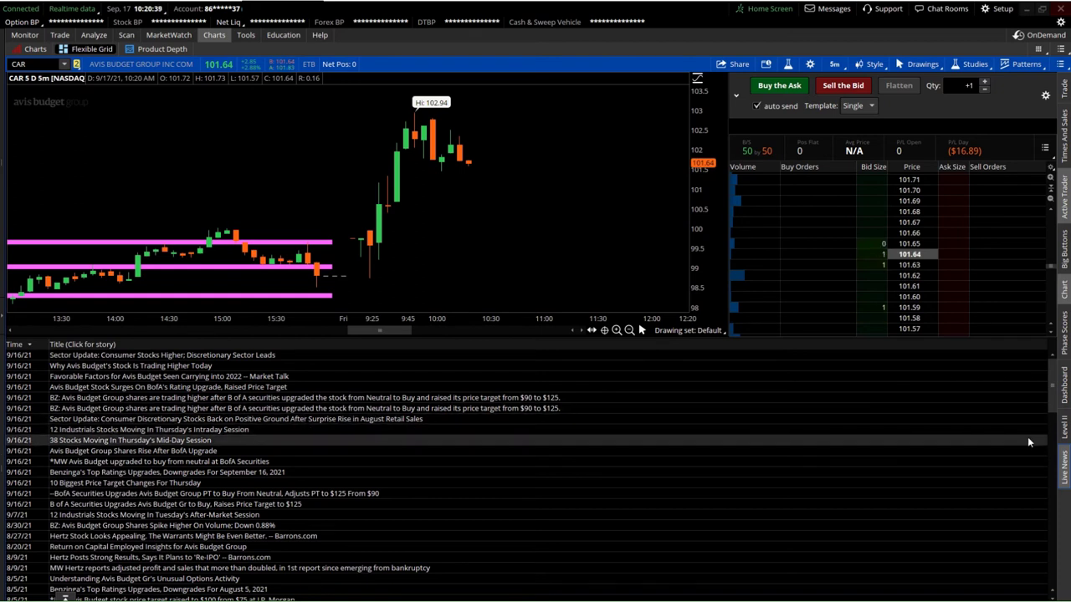
Close the Live News headlines panel beside the CAR chart
{"action": "left_click", "coordinate": [1064, 459]}
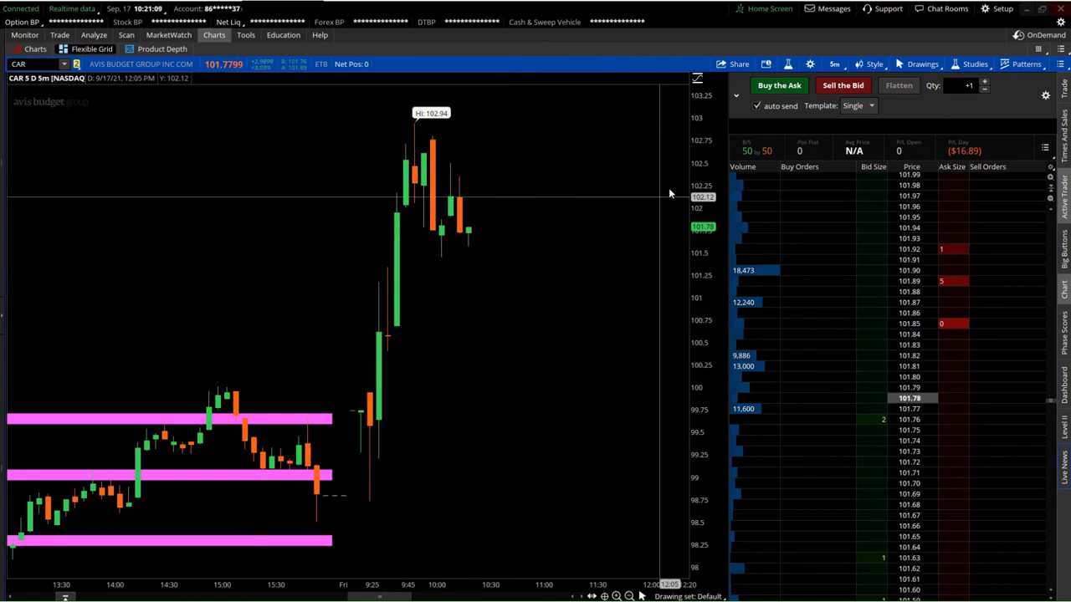
Switch the chart to five-year daily bars, then place and cancel a 25-share 99.27 sell limit
{"action": "left_click", "coordinate": [835, 65]}
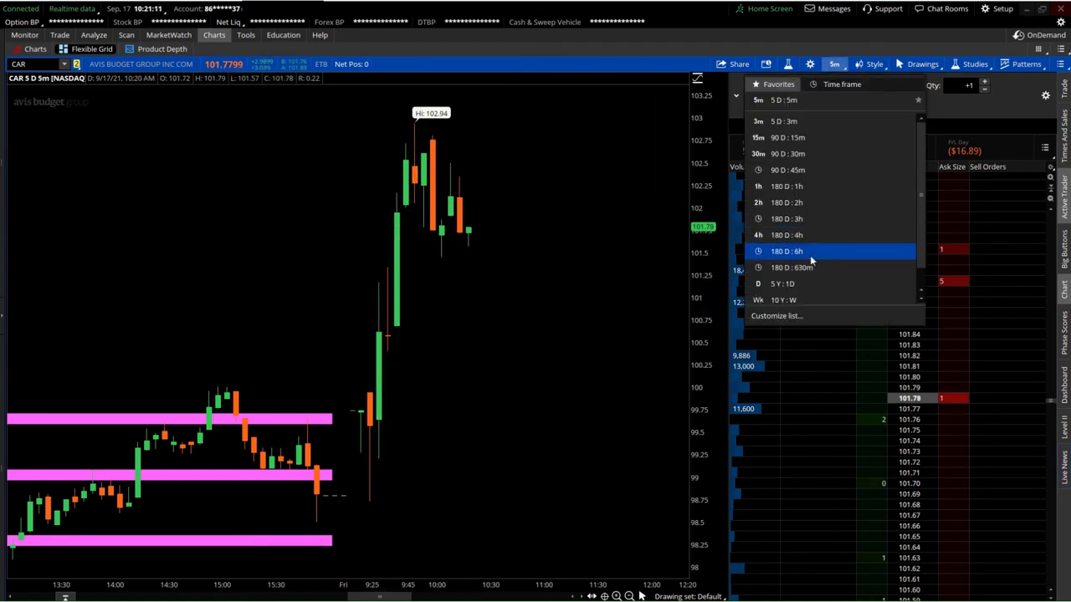
{"action": "left_click", "coordinate": [797, 284]}
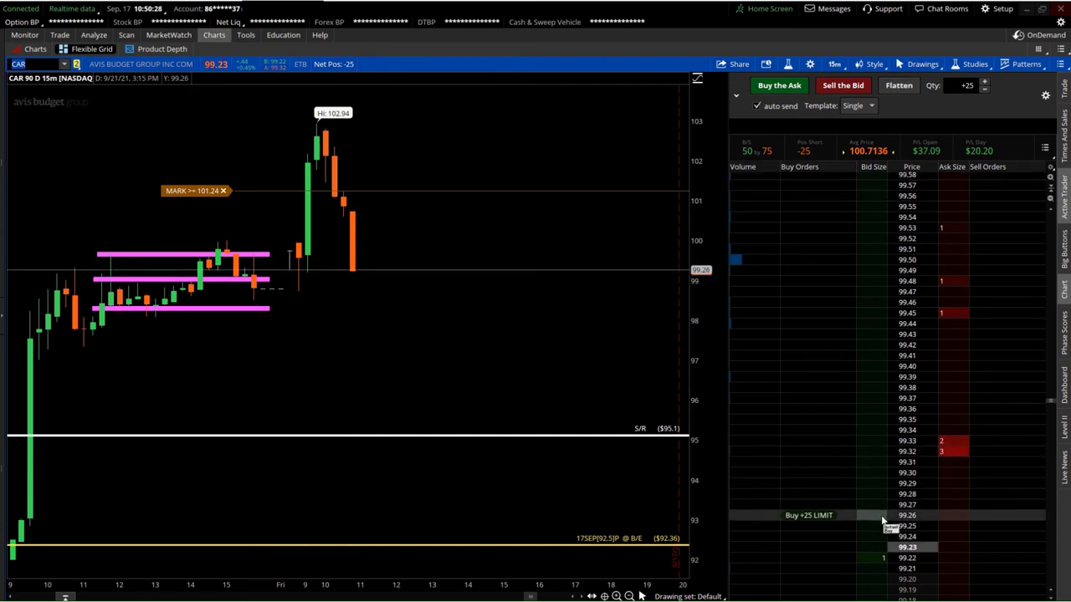
{"action": "left_click", "coordinate": [952, 504]}
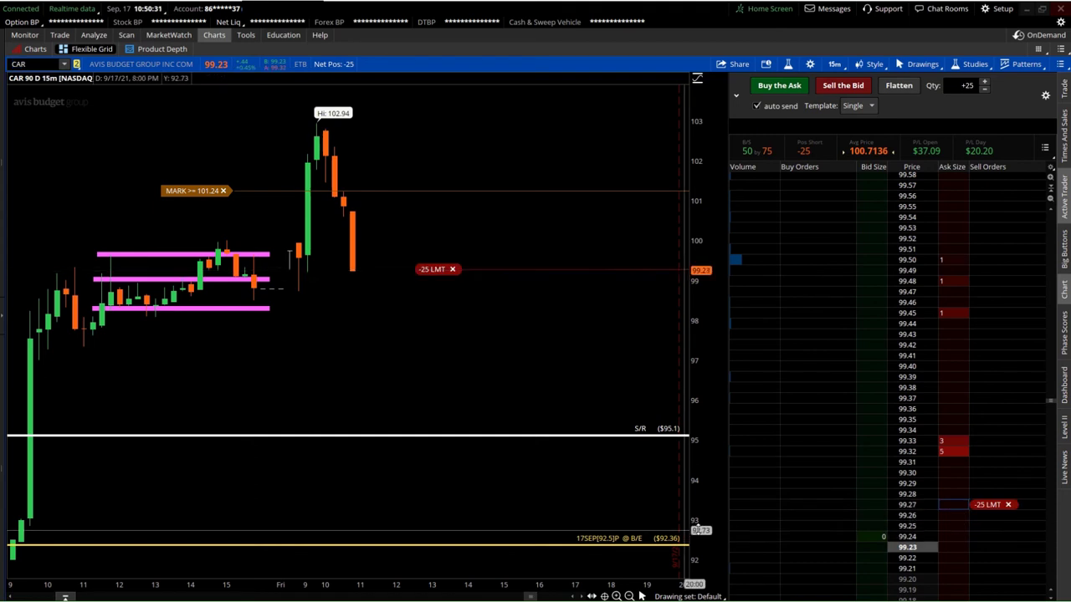
{"action": "left_click", "coordinate": [451, 270]}
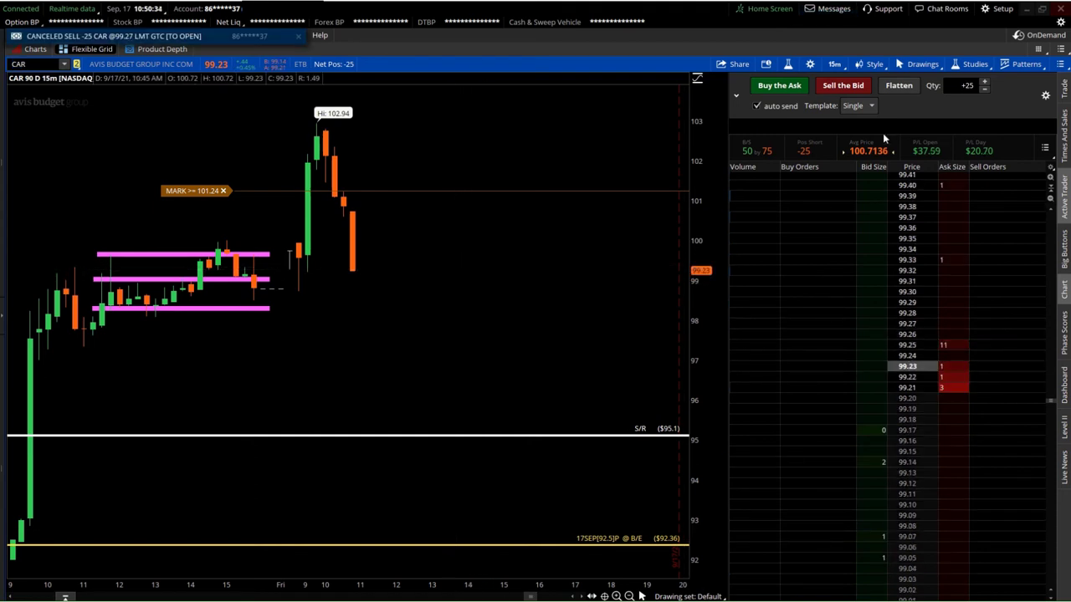
Place a +25 STP buy order at 99.27 in the ladder's Buy Orders column
{"action": "left_click", "coordinate": [877, 326]}
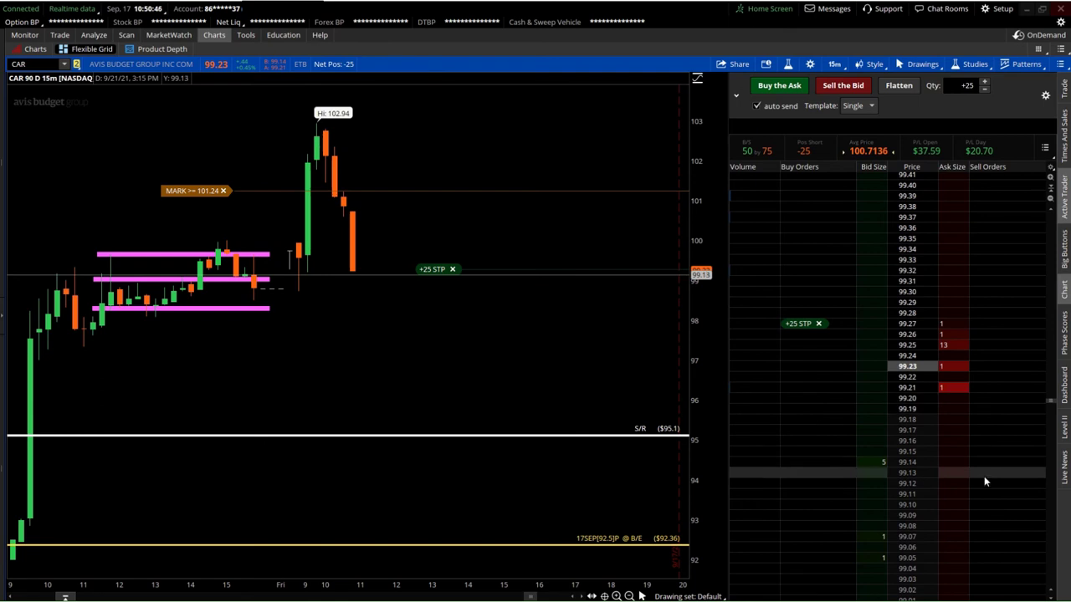
Drag the 25-share buy stop down to 99.15 so it fills and flattens the position
{"action": "scroll", "coordinate": [984, 476], "scroll_direction": "down", "scroll_amount": 2}
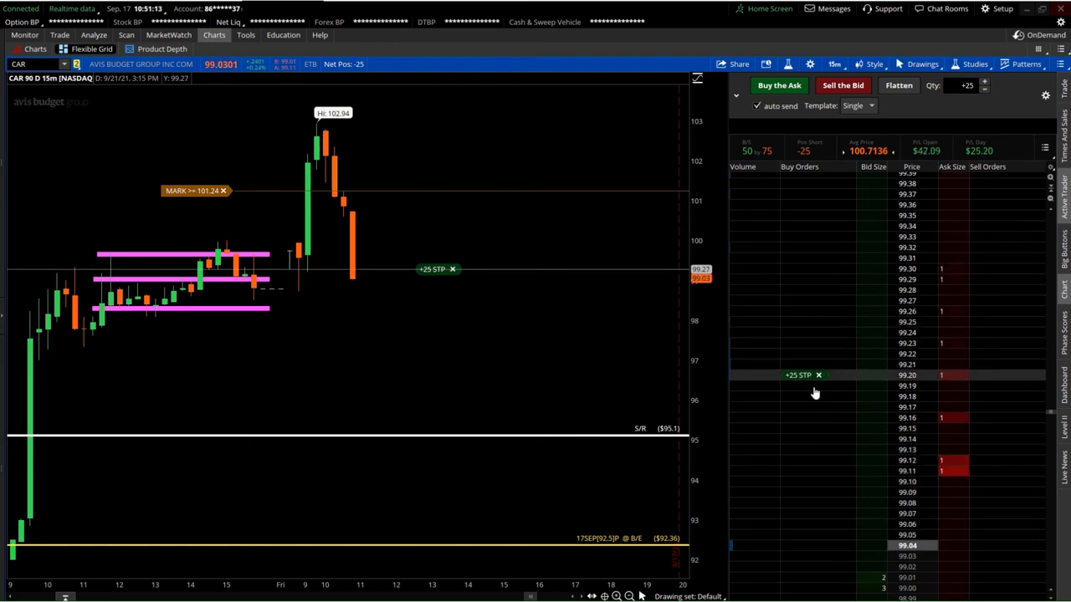
{"action": "left_click_drag", "start_coordinate": [801, 306], "coordinate": [802, 427]}
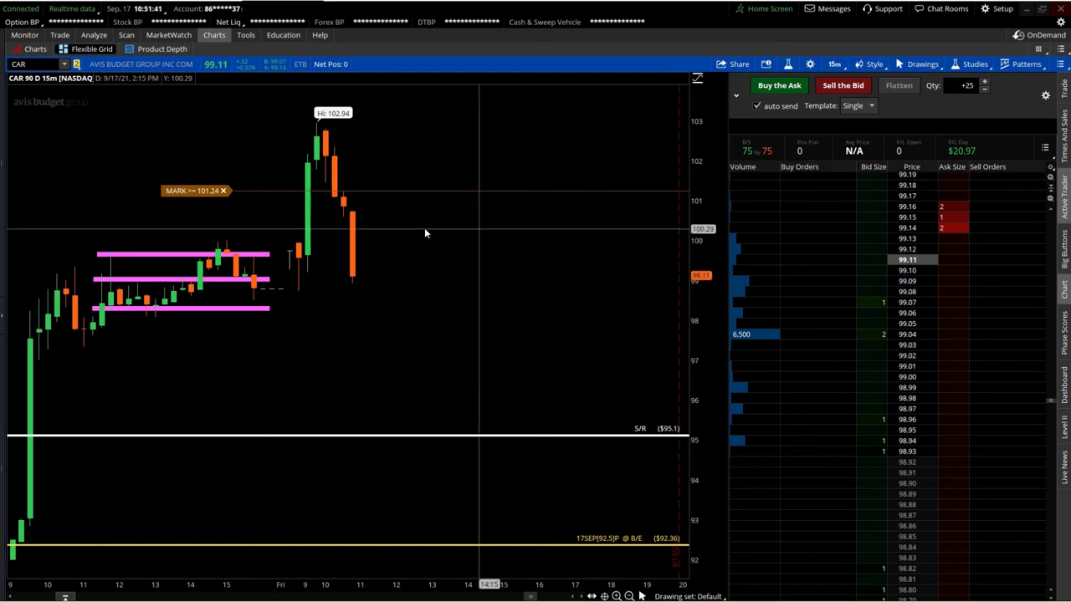
Delete the MARK >= 101.24 price alert from the CAR chart
{"action": "left_click", "coordinate": [223, 191]}
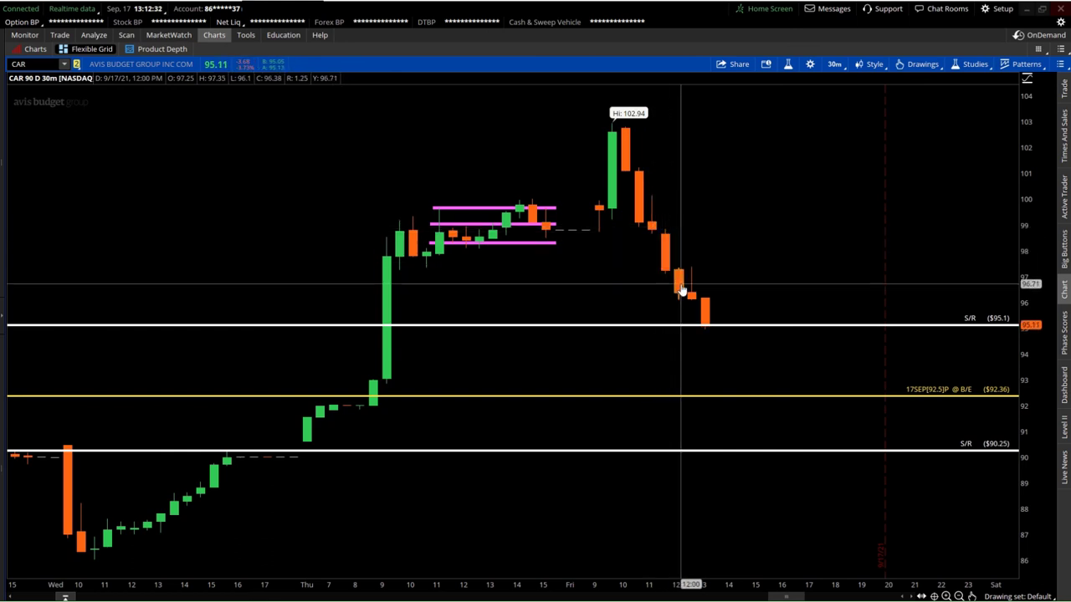
Switch the CAR chart to 5 D 5m, scroll through the bars, then go to Trade
{"action": "scroll", "coordinate": [679, 242], "scroll_direction": "down", "scroll_amount": 2}
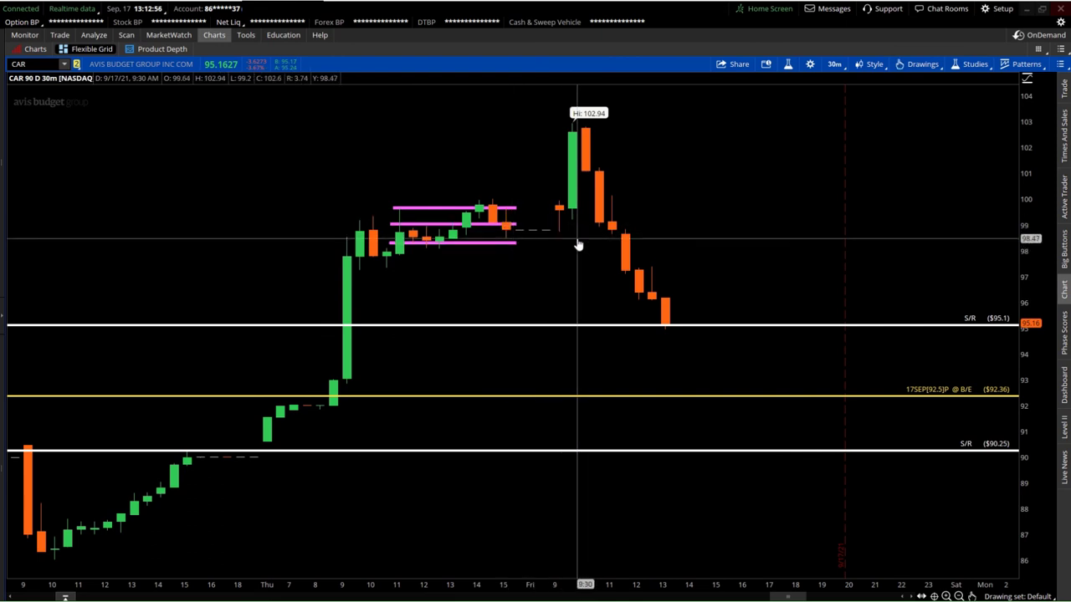
{"action": "left_click", "coordinate": [833, 65]}
{"action": "left_click", "coordinate": [812, 132]}
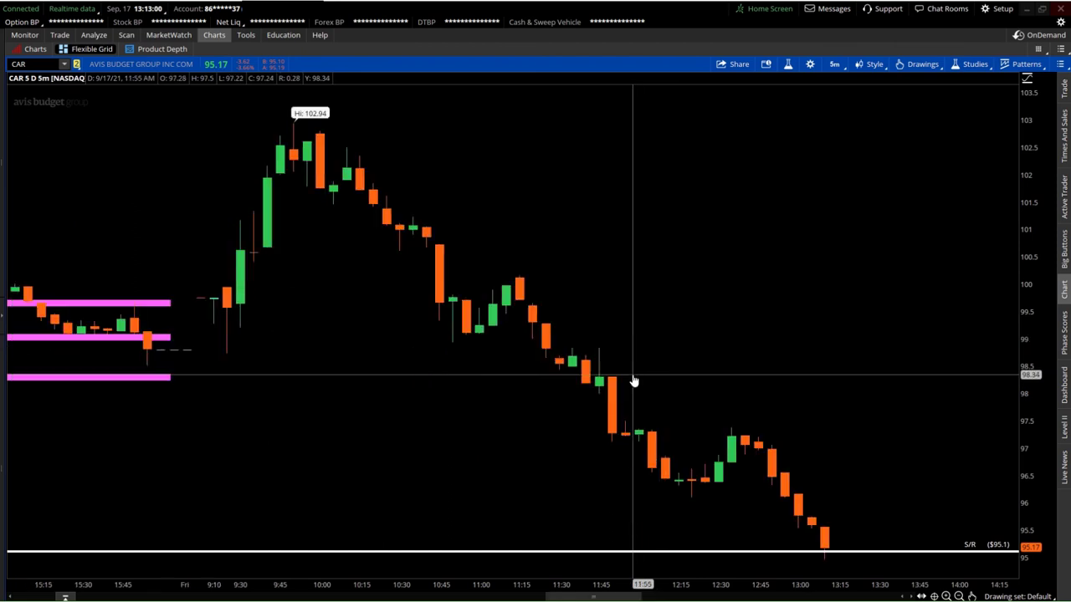
{"action": "scroll", "coordinate": [619, 385], "scroll_direction": "up", "scroll_amount": 3}
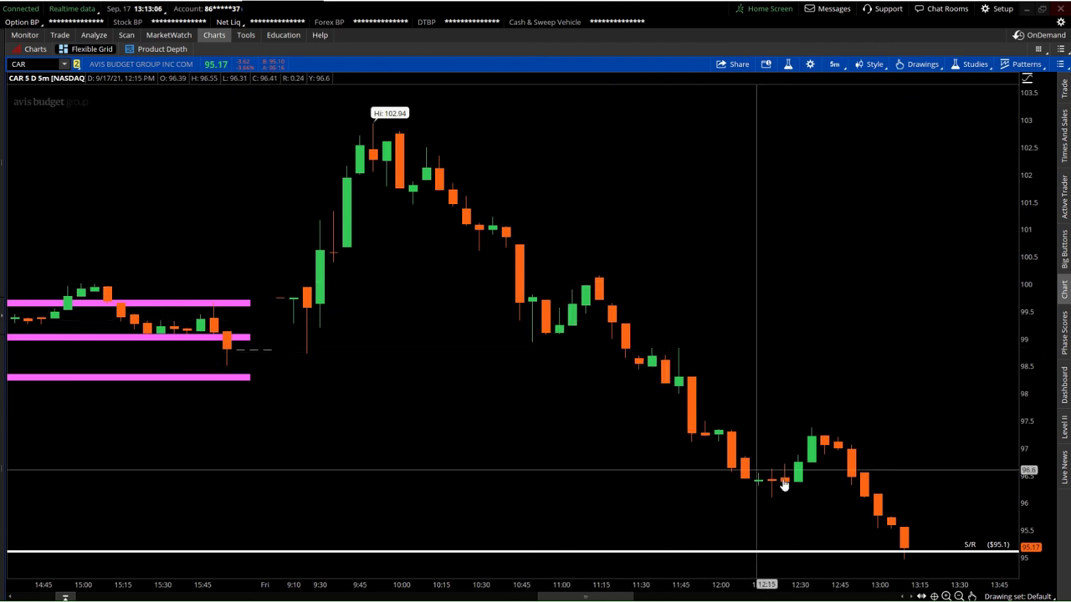
{"action": "scroll", "coordinate": [916, 518], "scroll_direction": "down", "scroll_amount": 3}
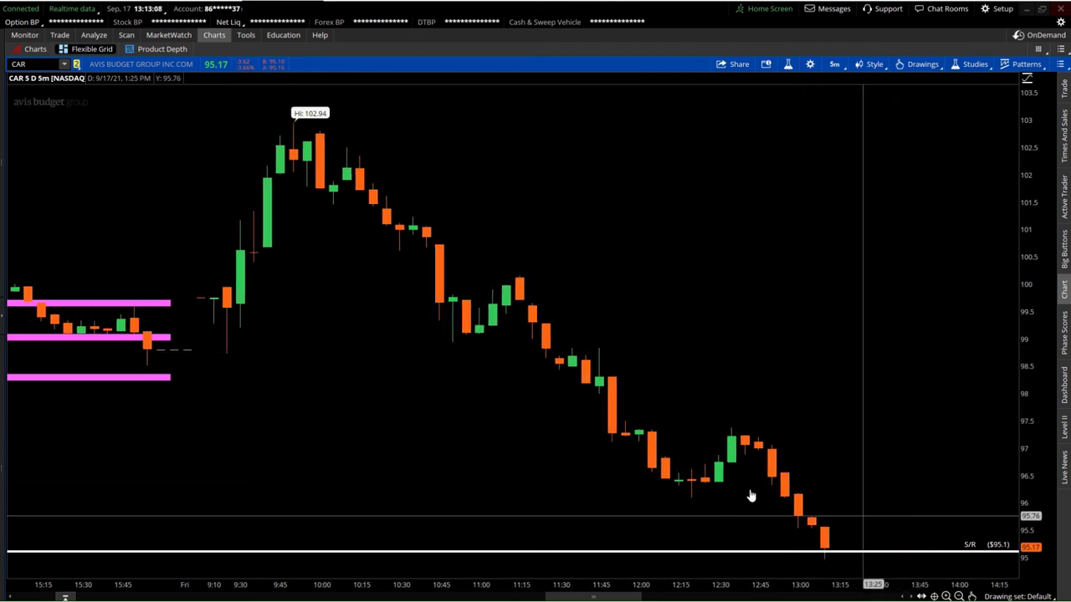
{"action": "scroll", "coordinate": [512, 438], "scroll_direction": "up", "scroll_amount": 4}
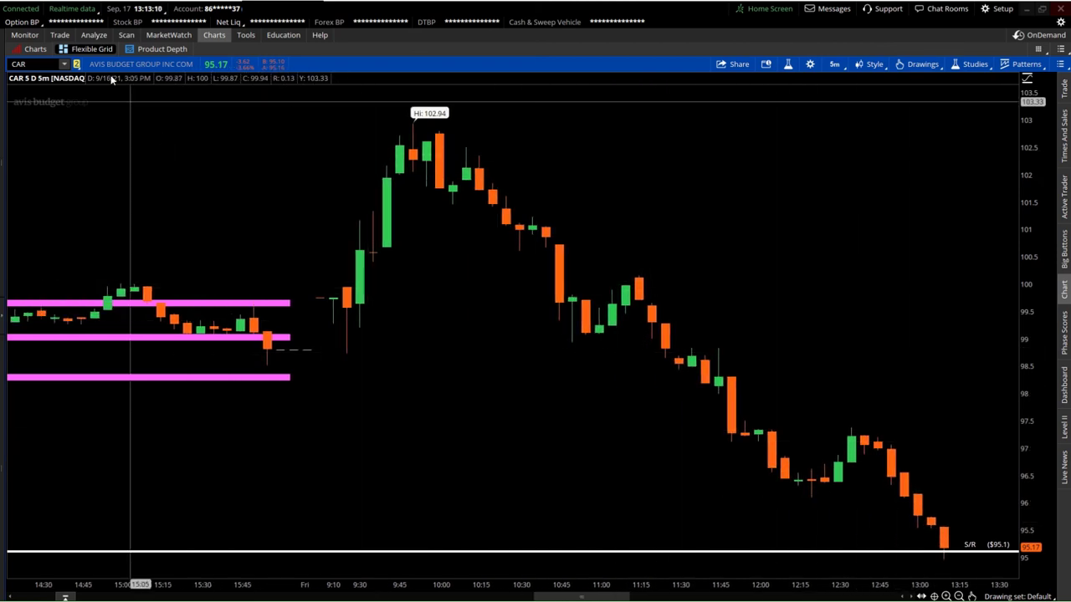
{"action": "left_click", "coordinate": [64, 37]}
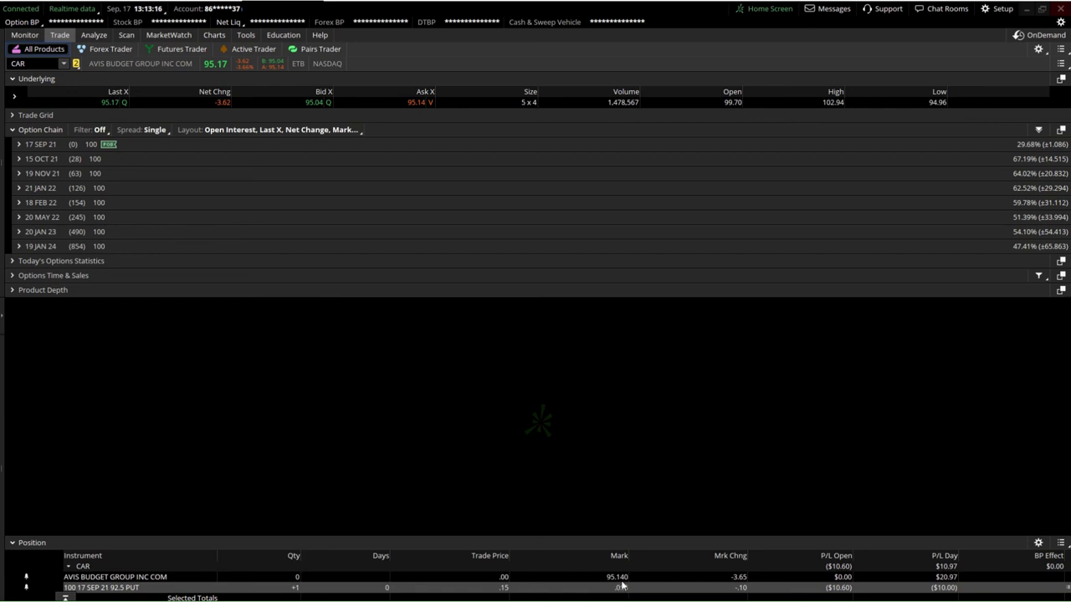
Expand and collapse the 17 SEP 21 CAR strikes, then return to the CAR chart
{"action": "left_click", "coordinate": [30, 146]}
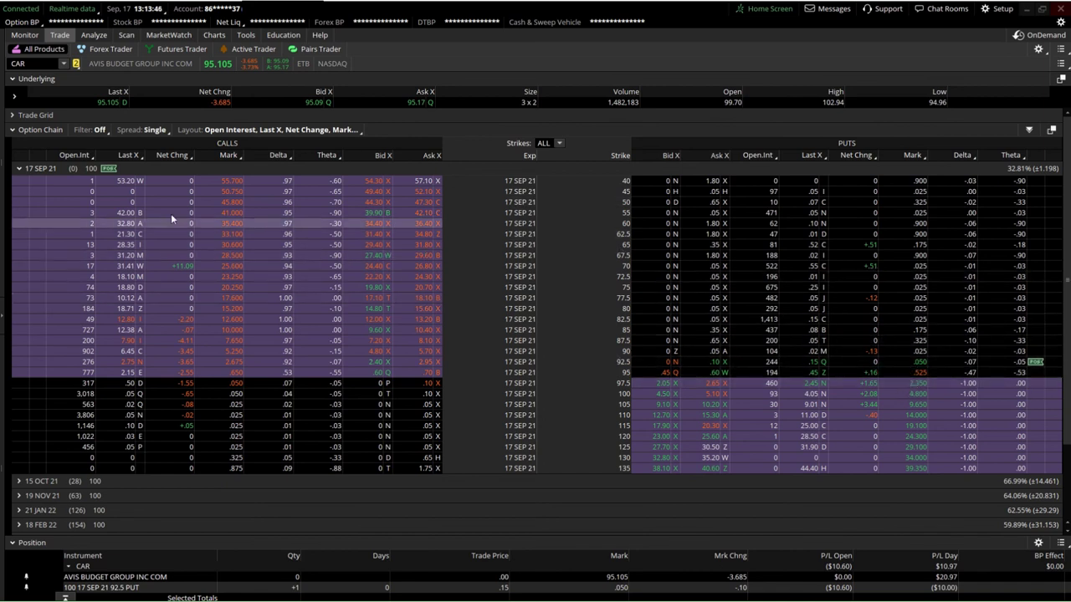
{"action": "left_click", "coordinate": [19, 170]}
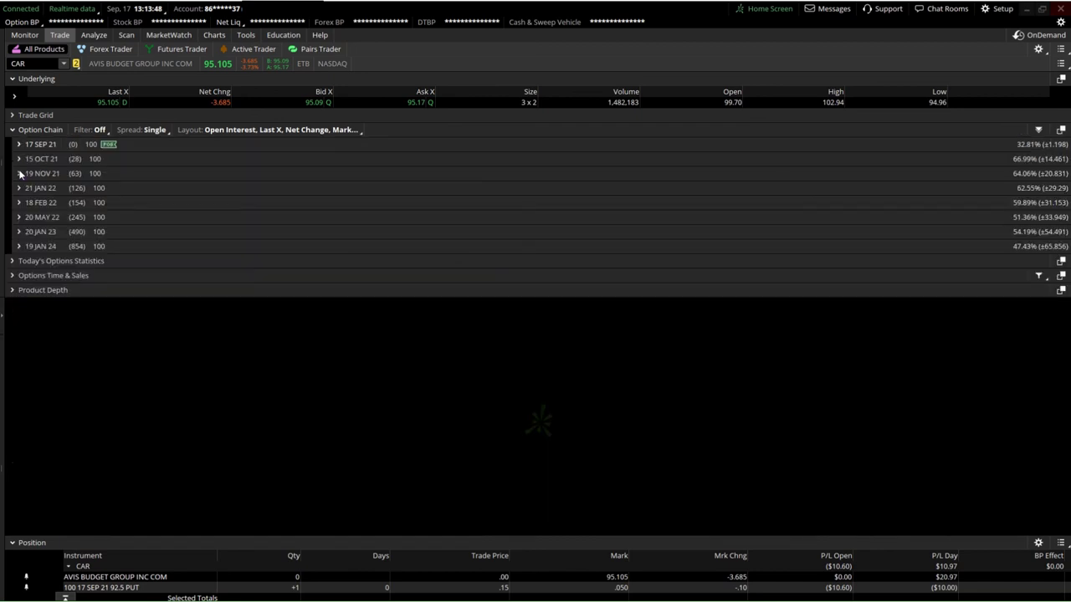
{"action": "left_click", "coordinate": [213, 37]}
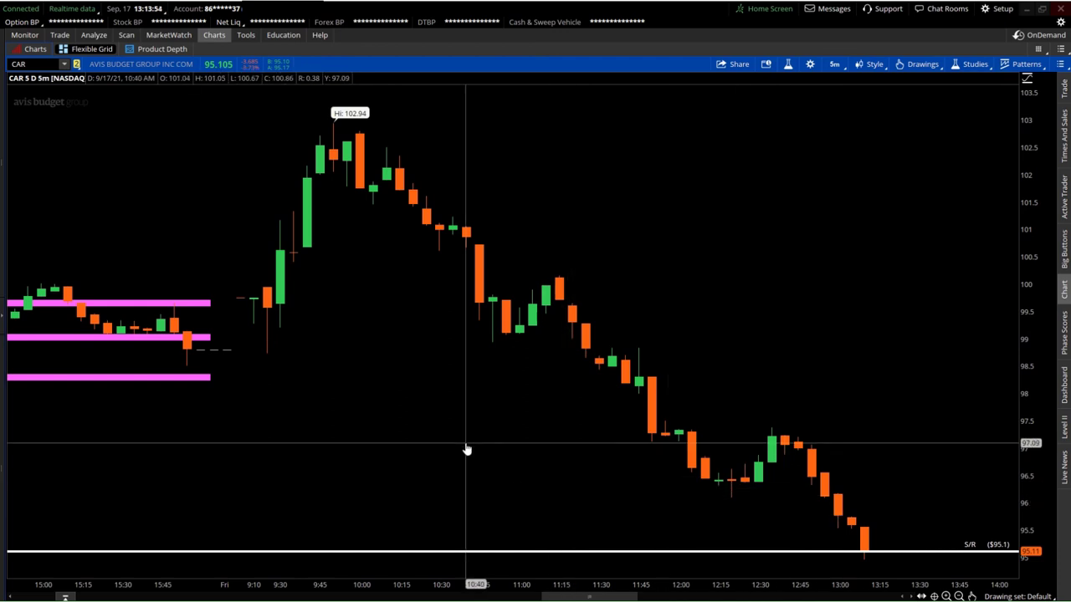
{"action": "scroll", "coordinate": [308, 432], "scroll_direction": "up", "scroll_amount": 3}
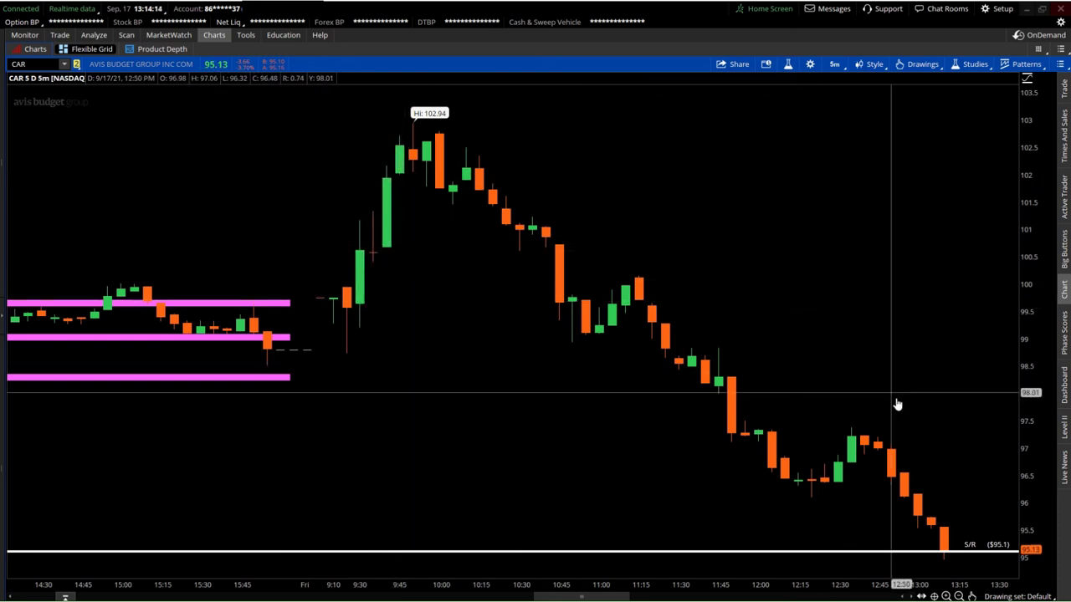
{"action": "left_click", "coordinate": [1061, 464]}
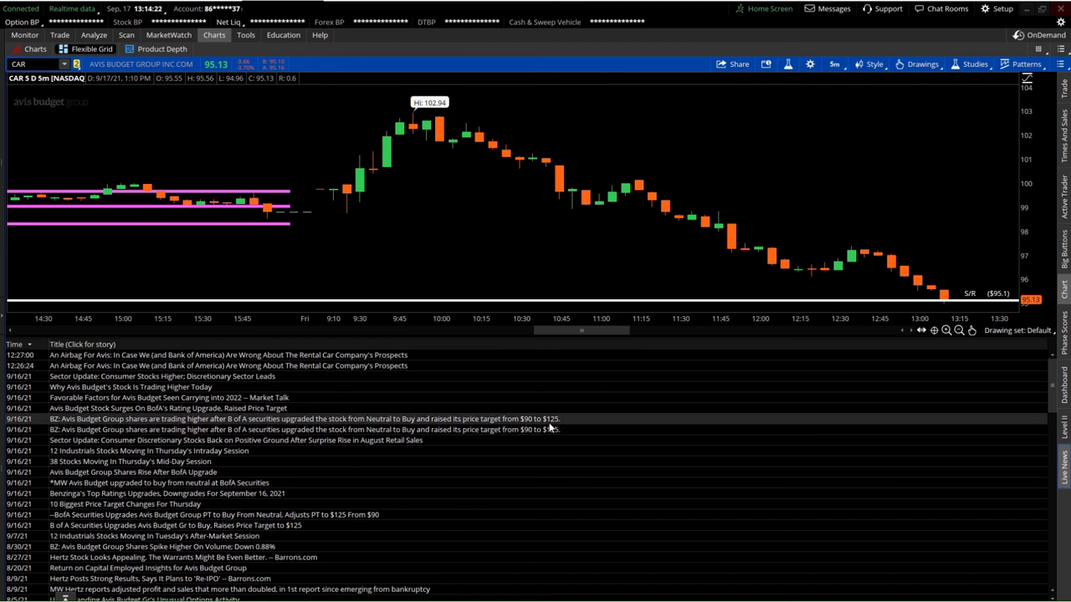
{"action": "left_click", "coordinate": [1065, 466]}
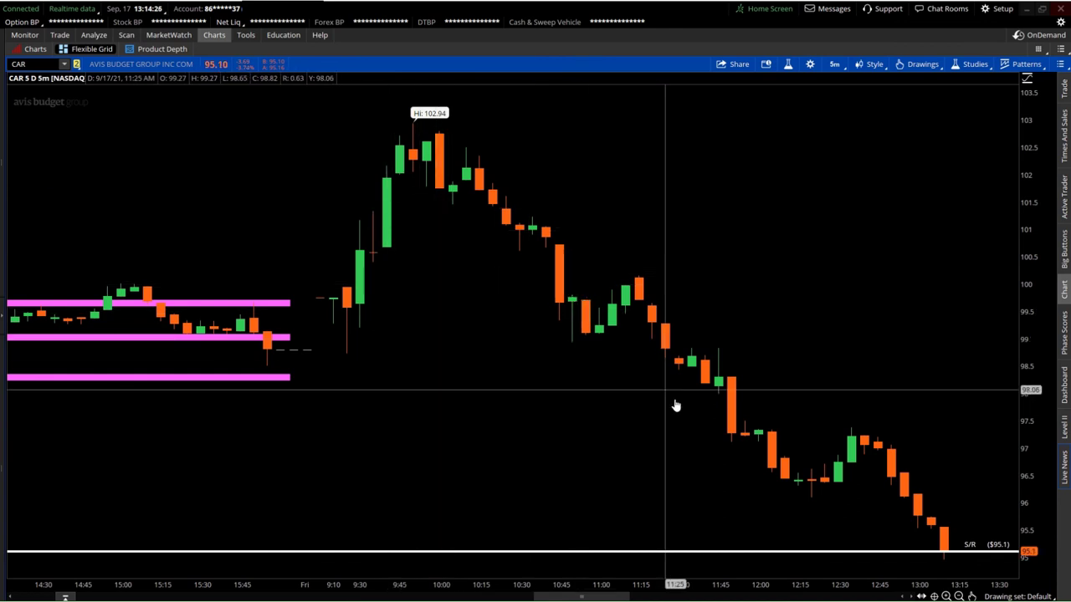